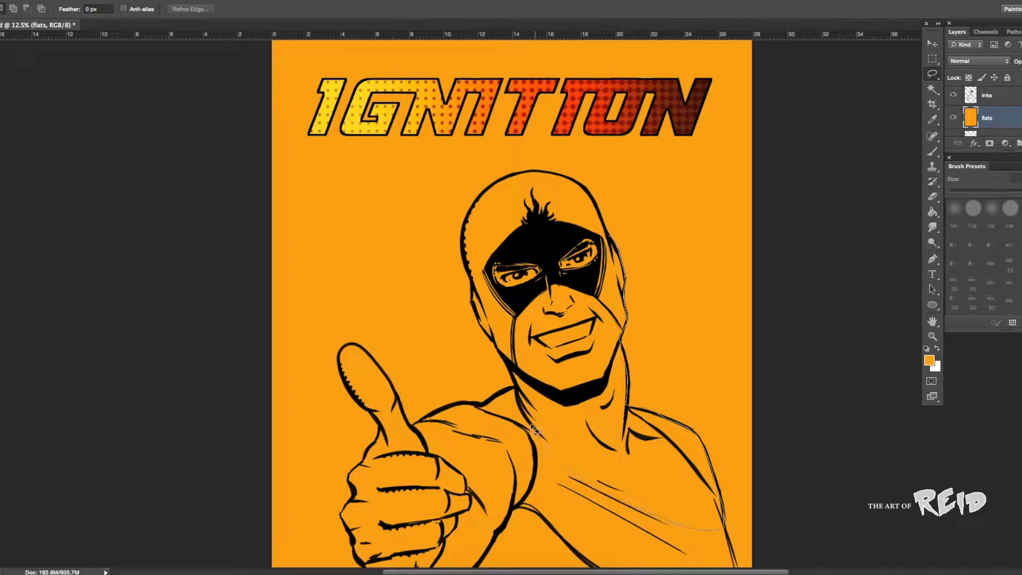
- Select the entire masked figure, including the raised thumb and torso, by lassoing along its inked outline
drag(522, 426, 569, 308)
drag(563, 270, 654, 376)
drag(460, 307, 469, 380)
mouse_move(402, 382)
mouse_down()
mouse_move(441, 365)
mouse_move(482, 478)
mouse_up()
drag(585, 405, 546, 285)
drag(441, 360, 735, 410)
mouse_move(733, 298)
mouse_down()
mouse_move(748, 268)
mouse_move(741, 509)
mouse_up()
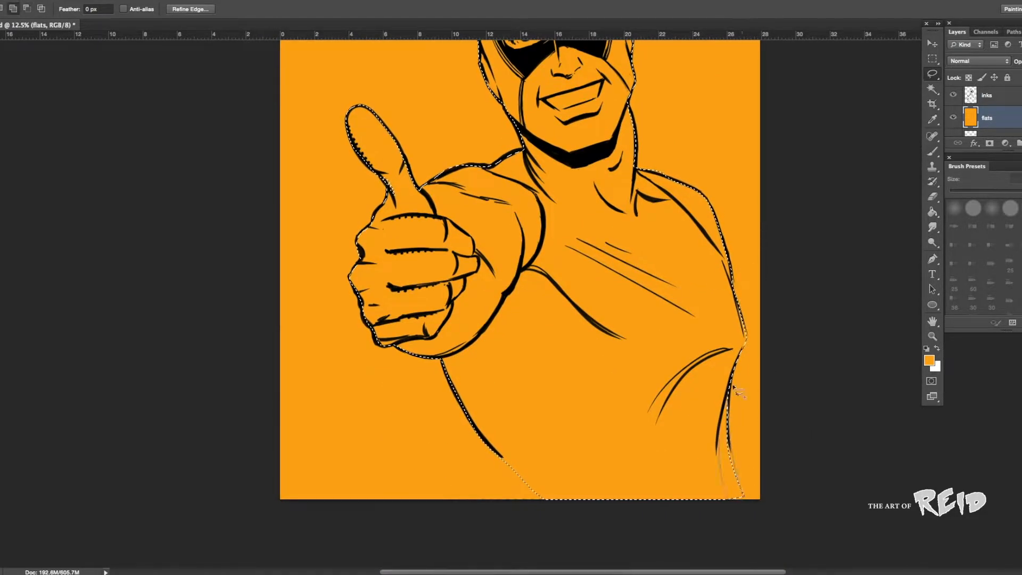
- Sample yellow from the IGNITION title as foreground colour and orange-red as background colour, and activate the Gradient tool
scroll(753, 358, up, 2)
scroll(752, 358, left, 2)
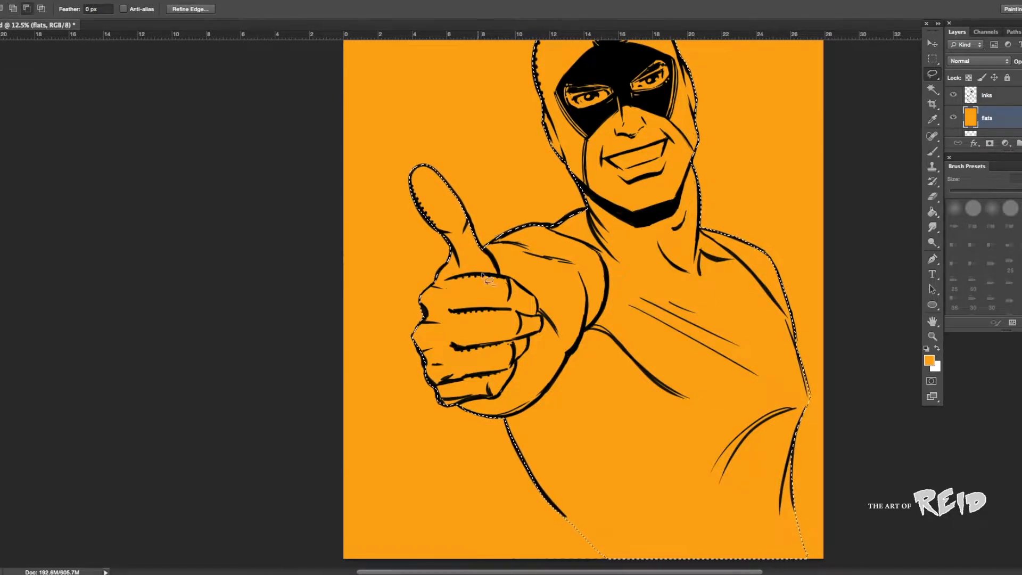
scroll(481, 274, up, 2)
scroll(481, 274, right, 1)
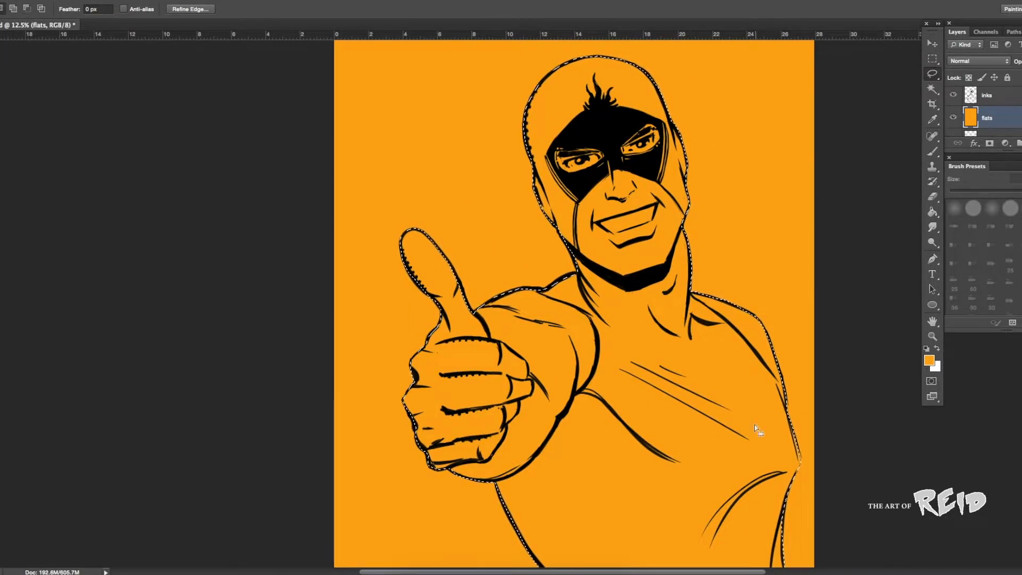
scroll(755, 424, down, 6)
scroll(754, 425, right, 2)
scroll(666, 321, up, 10)
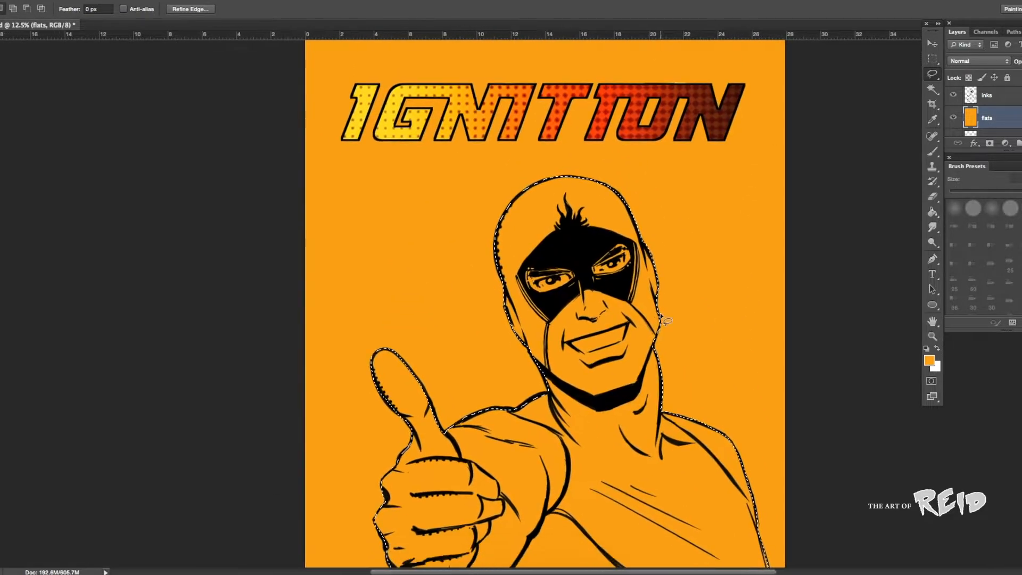
click(929, 360)
click(397, 114)
click(451, 219)
click(936, 367)
click(551, 119)
click(451, 219)
click(932, 211)
click(977, 210)
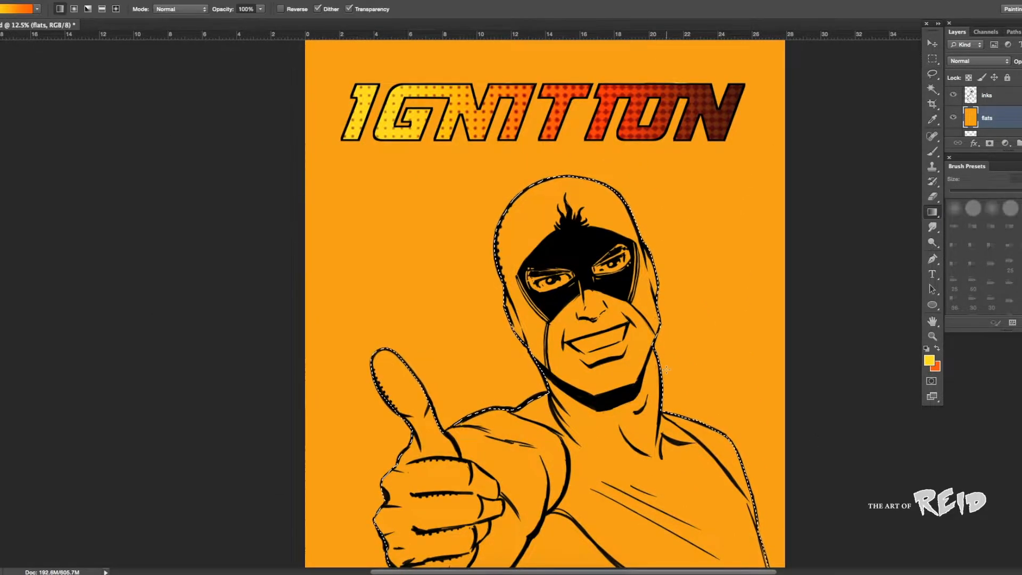
- Try a yellow-to-orange gradient across the selected figure on the flats layer and clear the selection
key(super+minus)
key(super+minus)
drag(538, 482, 553, 314)
drag(473, 346, 606, 474)
drag(505, 468, 692, 250)
drag(484, 399, 630, 313)
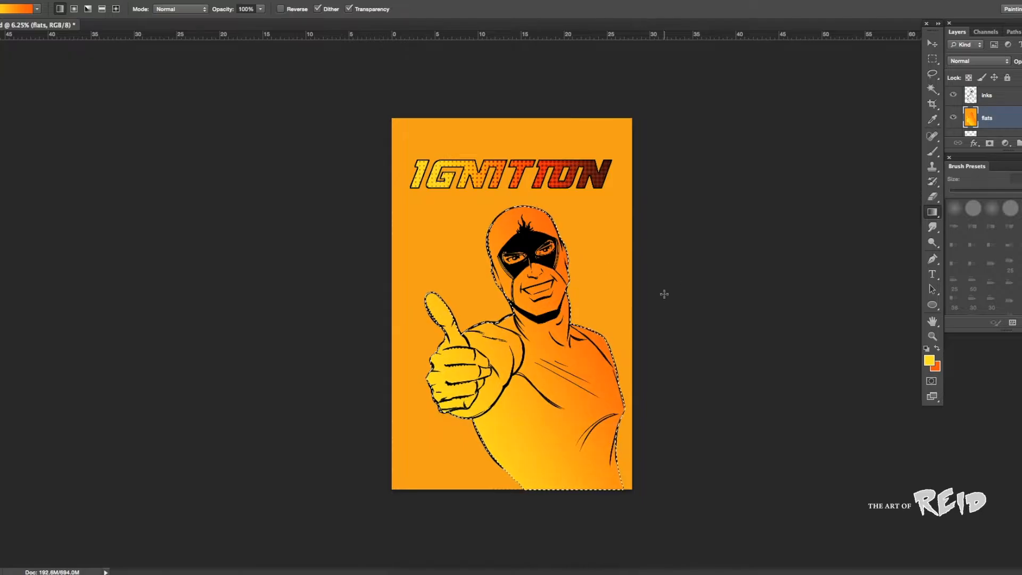
drag(508, 362, 593, 332)
key(super+d)
key(m)
key(super+plus)
key(super+plus)
key(super+plus)
drag(587, 240, 530, 240)
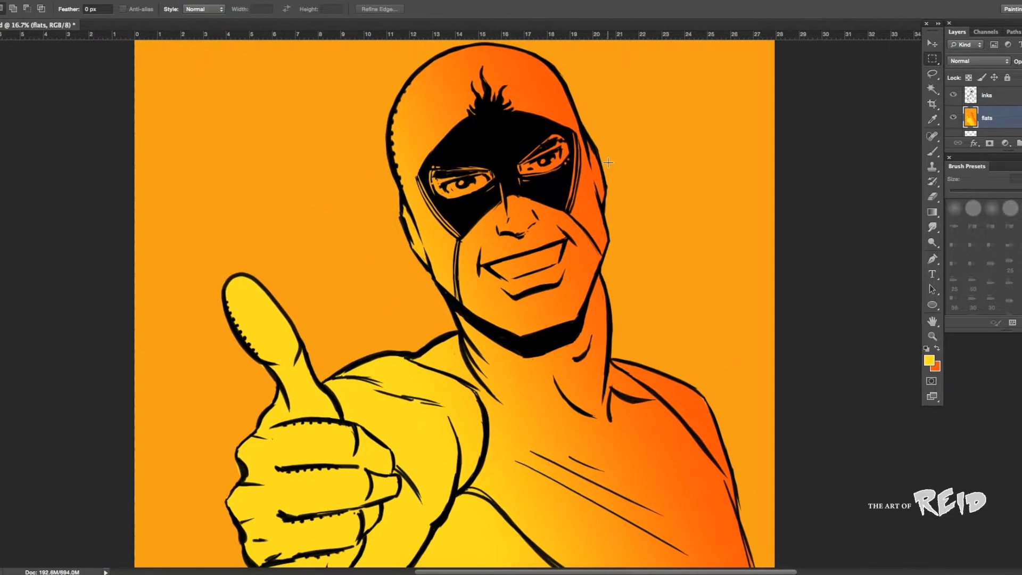
- Undo the gradient fills on the flats layer back to the active figure selection
key(super+alt+z)
key(super+alt+z)
key(super+alt+z)
key(super+alt+z)
key(super+alt+z)
key(super+alt+z)
- Create a new layer above the flats layer and ready the Gradient tool for it
click(1001, 59)
key(Return)
key(super+minus)
key(super+minus)
click(932, 212)
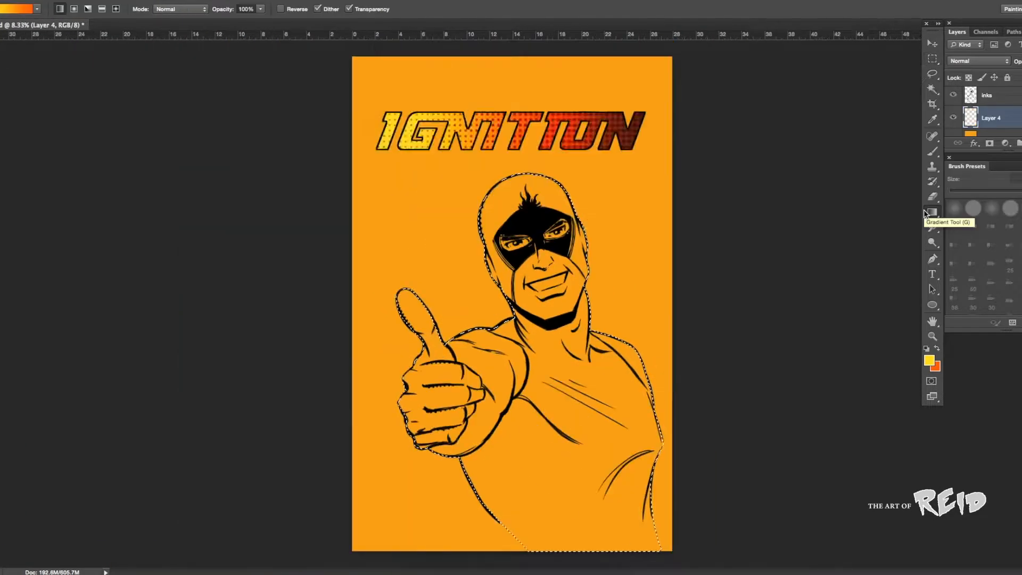
- Try several yellow-to-orange gradient lengths and angles across the figure on the new layer, keeping the figure selected
drag(453, 426, 601, 330)
drag(463, 447, 633, 335)
drag(426, 436, 596, 329)
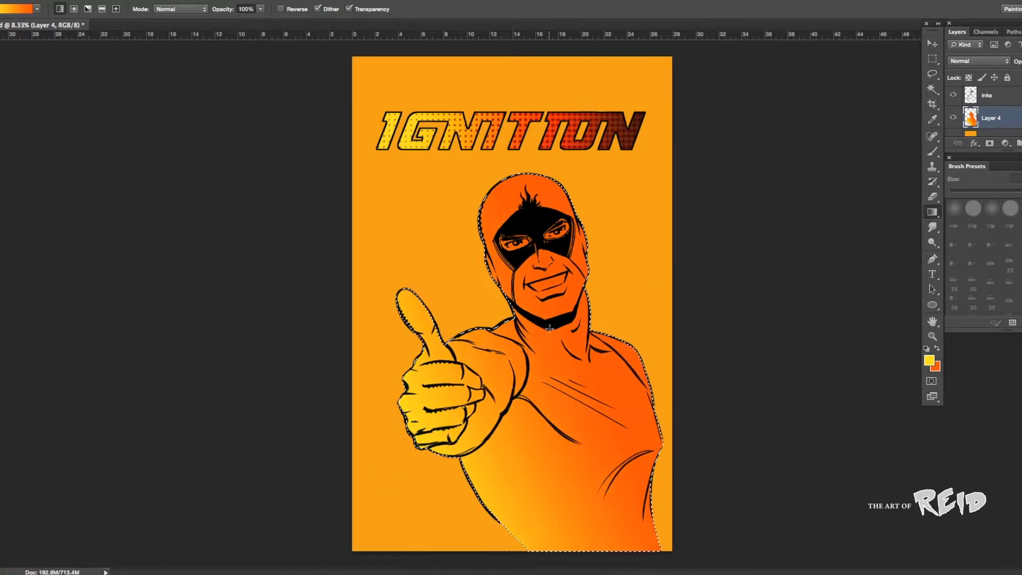
drag(447, 415, 619, 320)
drag(479, 426, 639, 356)
drag(538, 425, 638, 367)
key(super+d)
key(m)
key(super+z)
- Redraw the linear gradient across the figure so the fist is yellow and the head and far shoulder are orange
key(g)
drag(458, 421, 628, 351)
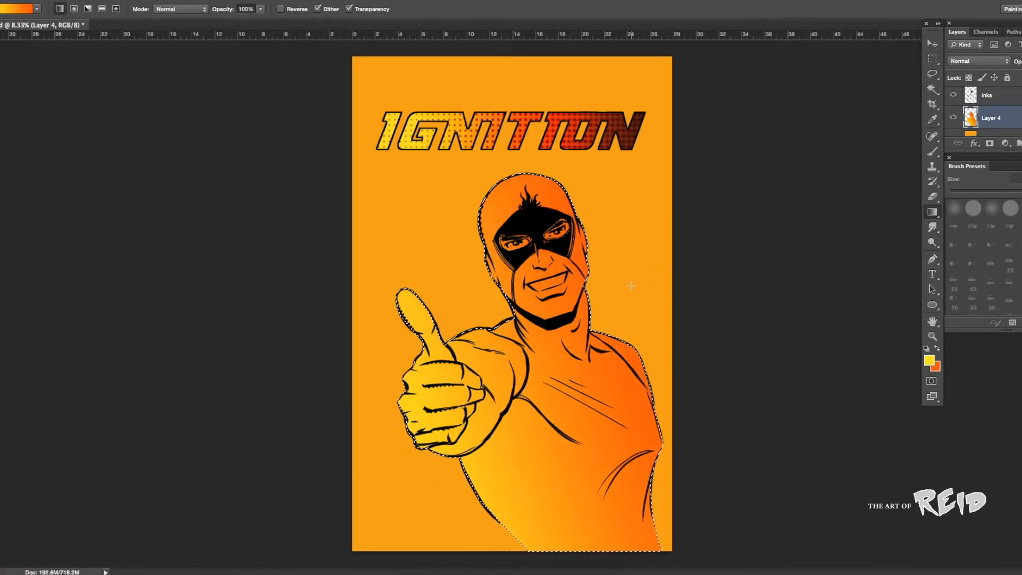
drag(452, 399, 623, 346)
drag(452, 442, 654, 330)
drag(381, 554, 627, 314)
drag(384, 420, 650, 302)
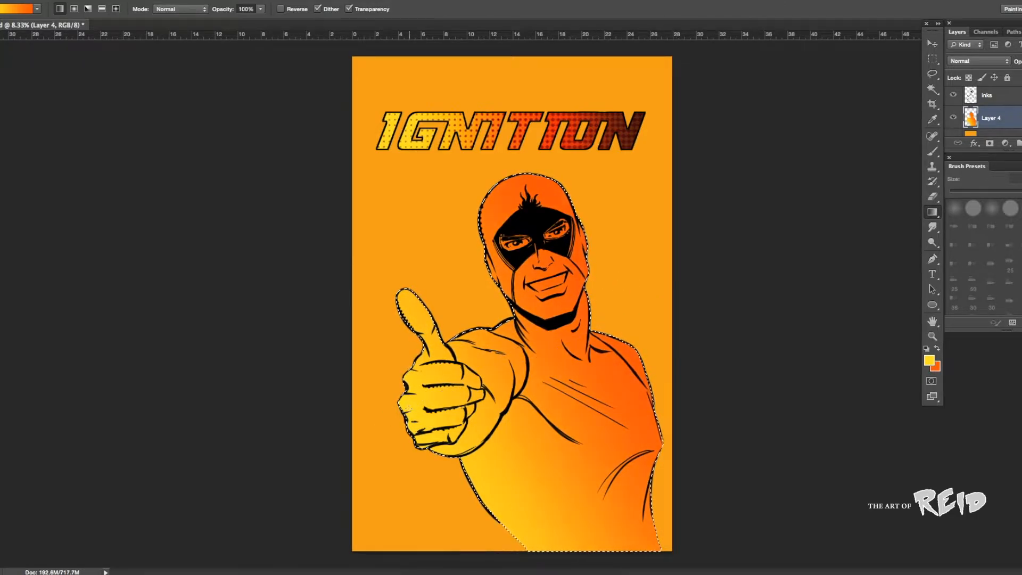
- Target the flats layer, switch to the Paint Bucket and choose a new foreground colour
key(z)
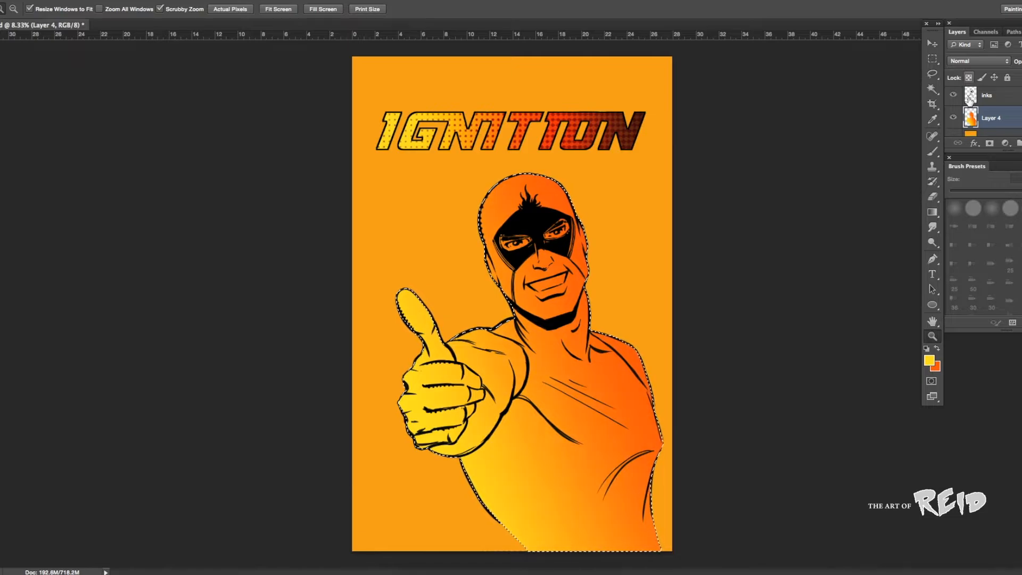
click(971, 133)
click(932, 212)
click(975, 220)
click(929, 361)
click(342, 353)
click(451, 222)
click(596, 373)
- Lasso the exposed lower face and both eye openings of the mask
key(super+plus)
key(super+plus)
key(super+plus)
click(932, 74)
drag(589, 210, 454, 296)
mouse_move(389, 290)
mouse_down()
mouse_move(385, 384)
mouse_move(389, 291)
mouse_up()
mouse_move(438, 196)
mouse_down()
mouse_move(475, 198)
mouse_move(464, 187)
mouse_up()
key(alt+BackSpace)
key(super+d)
mouse_move(395, 169)
mouse_down()
mouse_move(410, 235)
mouse_move(397, 168)
mouse_up()
mouse_move(390, 290)
mouse_down()
mouse_move(412, 411)
mouse_move(387, 296)
mouse_up()
- Fill the selected lower face and eye openings with a light pink skin tone, replacing the gradient there
click(929, 360)
click(225, 230)
click(451, 221)
key(g)
key(alt+BackSpace)
click(968, 104)
key(alt+BackSpace)
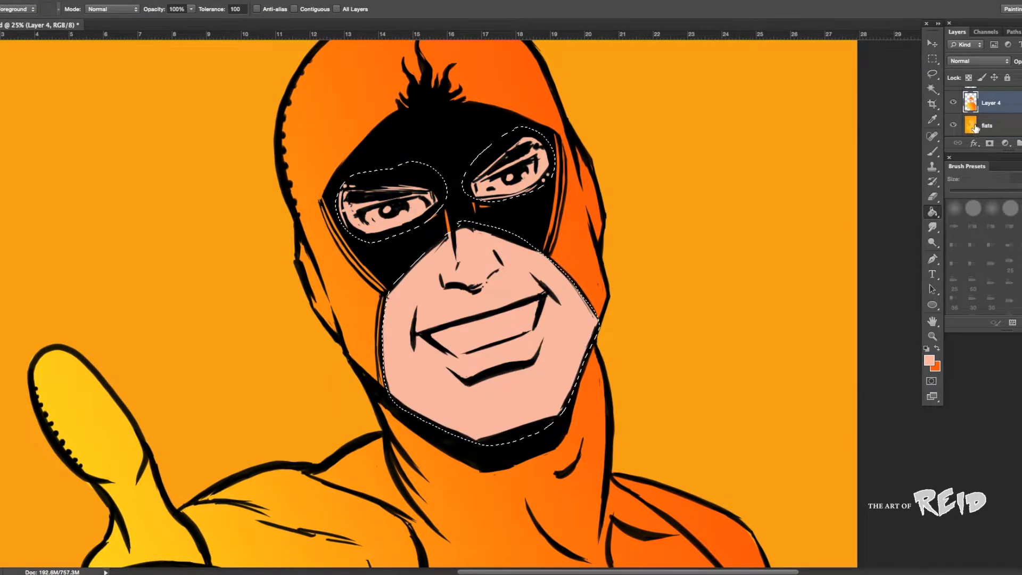
- Deselect the face and lasso the teeth area inside the mouth on the flats layer
click(973, 127)
key(l)
key(super+d)
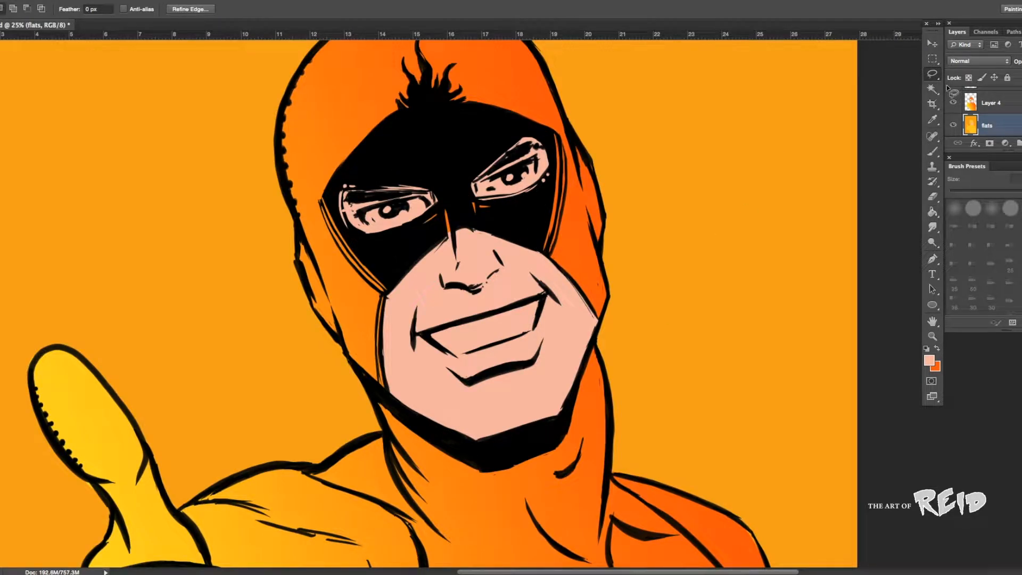
key(i)
key(ctrl+shift+d)
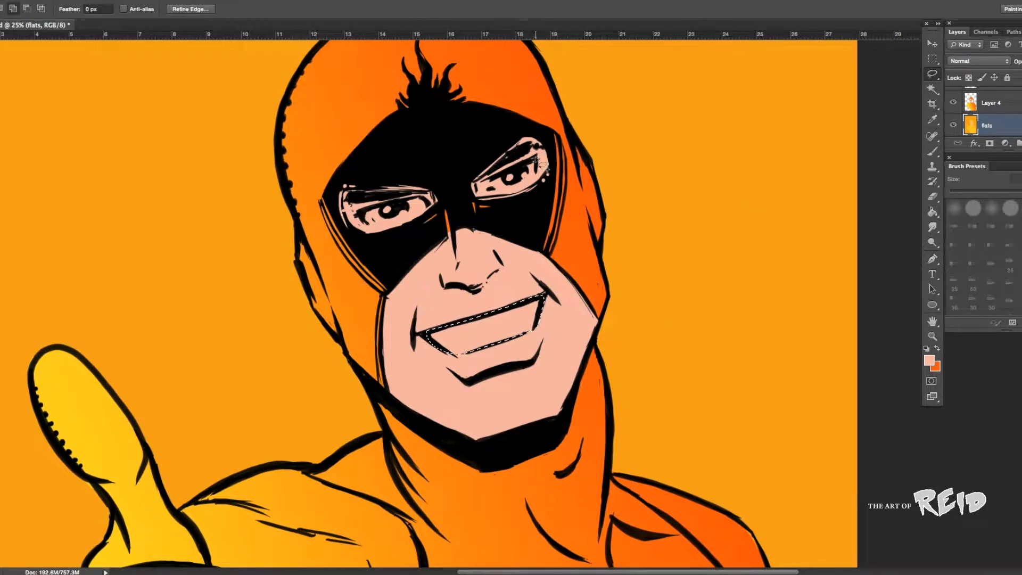
- Fill the teeth and the whites of the eyes with a very pale blue, and deselect
click(929, 360)
click(206, 228)
click(435, 221)
key(g)
click(481, 330)
key(m)
key(super+d)
- On Layer 4, lasso and delete thin slivers of gradient along the head and neck edges as rim highlights
key(super+minus)
key(super+minus)
key(super+minus)
key(ctrl+plus)
key(l)
key(alt+bracketright)
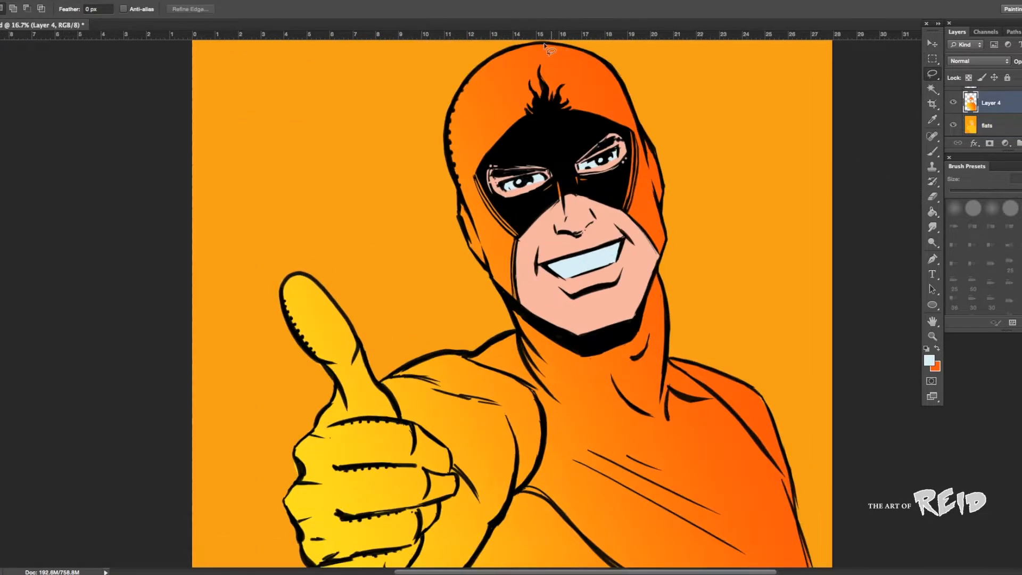
mouse_move(495, 57)
mouse_down()
mouse_move(648, 186)
mouse_move(496, 57)
mouse_move(519, 46)
mouse_up()
key(Delete)
key(super+d)
drag(661, 282, 662, 283)
key(Delete)
key(super+d)
- Cut rim highlights out of the gradient along the far shoulder and its inner contour line
drag(672, 362, 781, 479)
key(Delete)
key(super+d)
key(Delete)
key(super+d)
drag(670, 335, 545, 148)
mouse_move(681, 409)
mouse_down()
mouse_move(659, 473)
mouse_move(639, 264)
mouse_up()
key(Delete)
key(super+d)
- Cut highlight shapes out of the gradient along the chest fold and the far side of the torso
drag(664, 450, 663, 452)
key(Delete)
key(super+d)
drag(718, 310, 837, 292)
drag(792, 390, 793, 381)
key(Delete)
key(super+d)
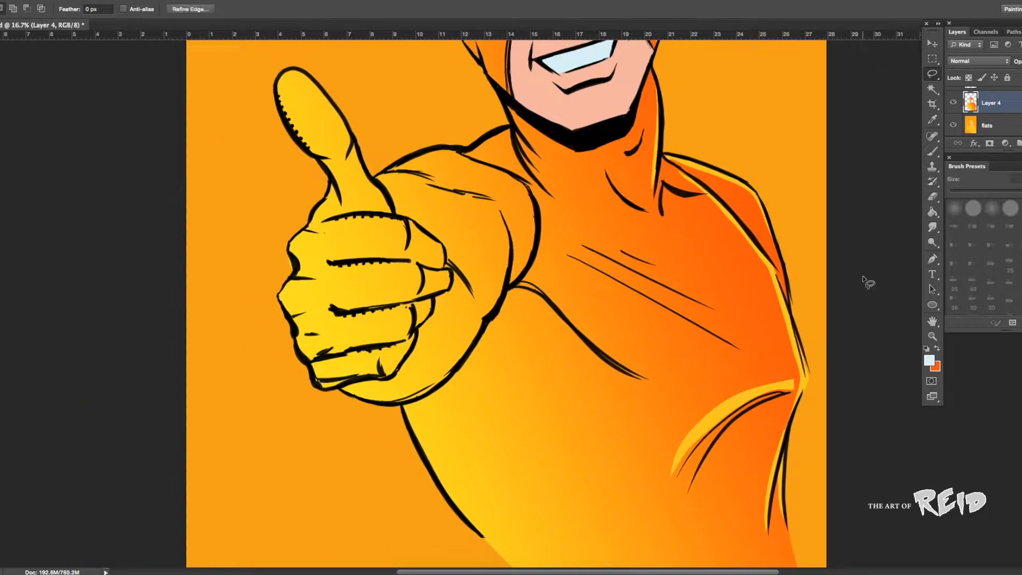
- Cut highlight slivers out of the gradient along the creases of the neck
drag(819, 277, 495, 327)
key(Delete)
key(super+d)
mouse_move(552, 196)
mouse_down()
mouse_move(722, 333)
mouse_move(718, 264)
mouse_up()
drag(468, 274, 469, 277)
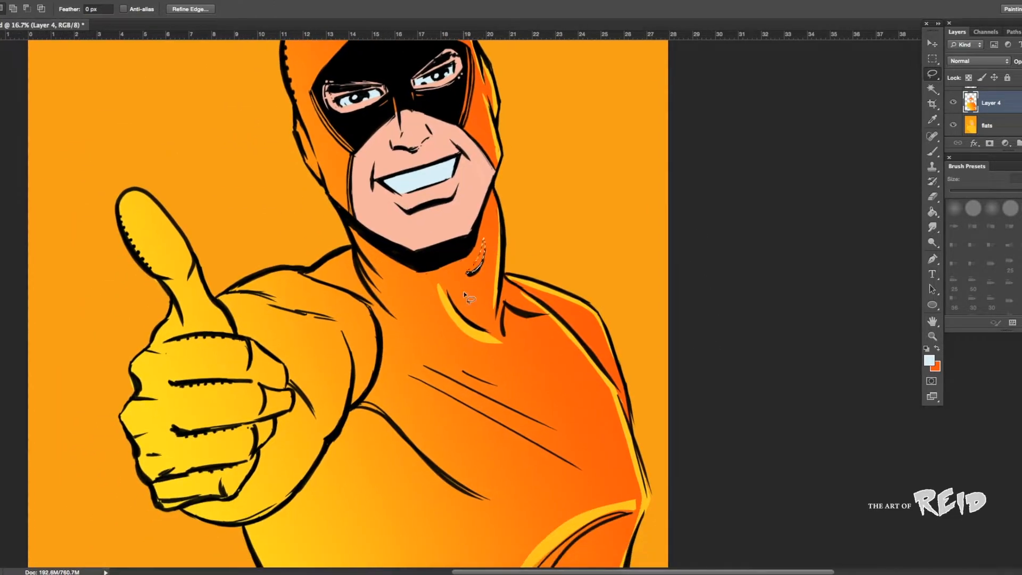
key(Delete)
key(super+d)
- Cut a highlight sliver out of the gradient along the side of the hood, and deselect
key(super+minus)
key(super+minus)
key(super+plus)
key(super+plus)
key(super+plus)
mouse_move(596, 143)
mouse_down()
mouse_move(484, 209)
mouse_move(468, 189)
mouse_up()
key(Delete)
key(super+d)
- On the flats layer, outline the thin rims along both edges of the mask and pick a warm grey-beige foreground colour
click(987, 126)
drag(348, 167, 349, 169)
mouse_move(568, 108)
mouse_down()
mouse_move(585, 137)
mouse_move(568, 108)
mouse_up()
click(929, 361)
click(342, 361)
click(206, 298)
mouse_move(206, 298)
mouse_down()
mouse_move(229, 281)
mouse_move(216, 262)
mouse_up()
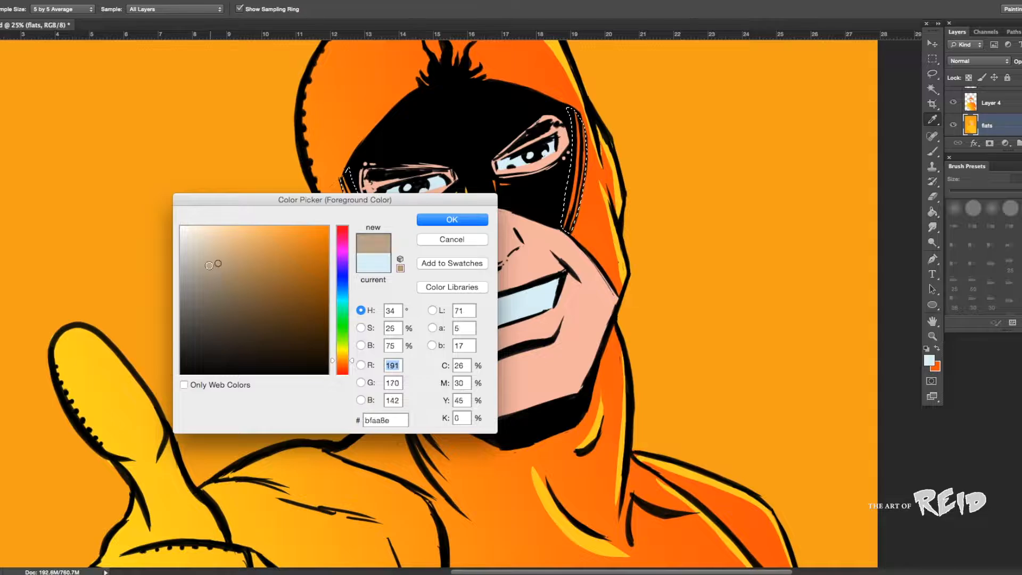
click(452, 220)
- Fill the mask's edge rims with the grey-beige, pick a lighter shade of it, and deselect
key(g)
click(991, 103)
click(577, 187)
click(929, 360)
click(202, 246)
click(451, 220)
key(super+d)
- Outline both eye areas, add a new layer, and fill the selection with yellow sampled from the neck highlight
key(super+plus)
key(l)
mouse_move(554, 108)
mouse_down()
mouse_move(528, 207)
mouse_move(553, 106)
mouse_up()
drag(406, 159, 390, 153)
click(1020, 143)
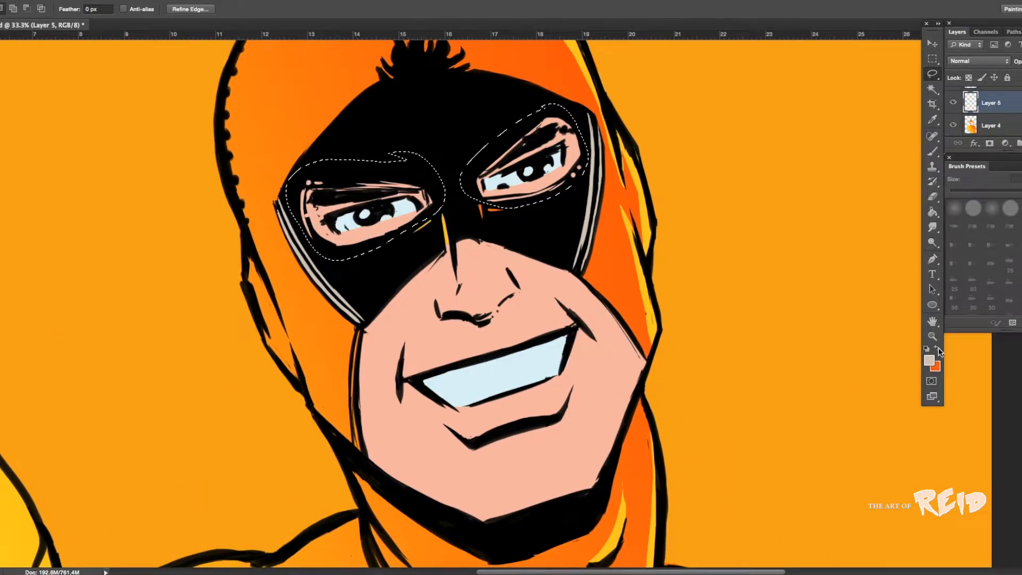
click(932, 120)
click(620, 534)
key(g)
click(532, 183)
- Try several blend modes on the yellow eye layer, including Darken and Darker Color
click(979, 61)
click(987, 140)
click(979, 61)
click(995, 99)
click(979, 61)
click(996, 85)
click(980, 61)
click(987, 45)
click(979, 61)
click(984, 3)
click(979, 61)
click(986, 82)
key(super+minus)
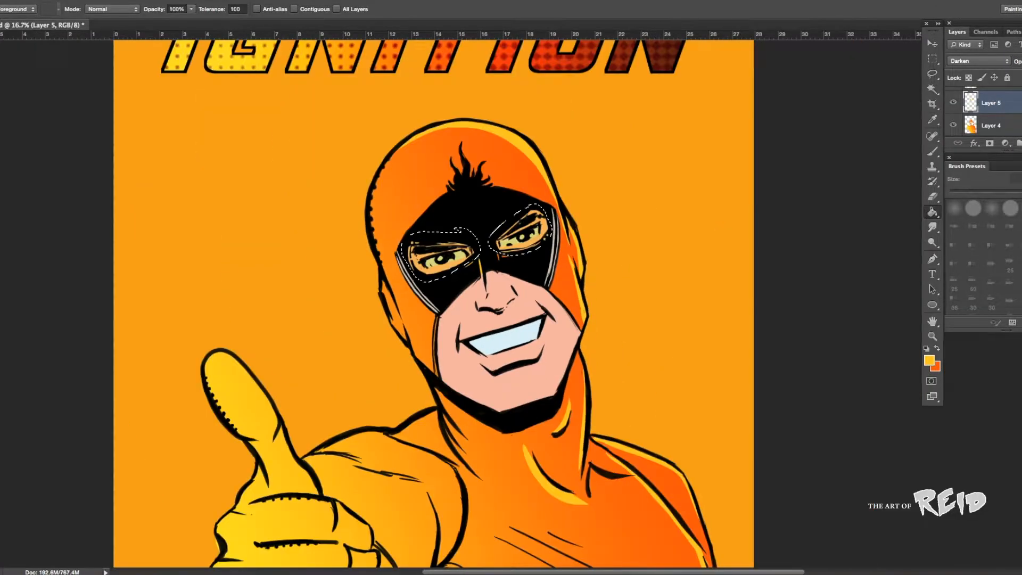
click(979, 61)
click(990, 86)
- Set the yellow eye layer's blend mode to Color Burn and deselect
click(980, 62)
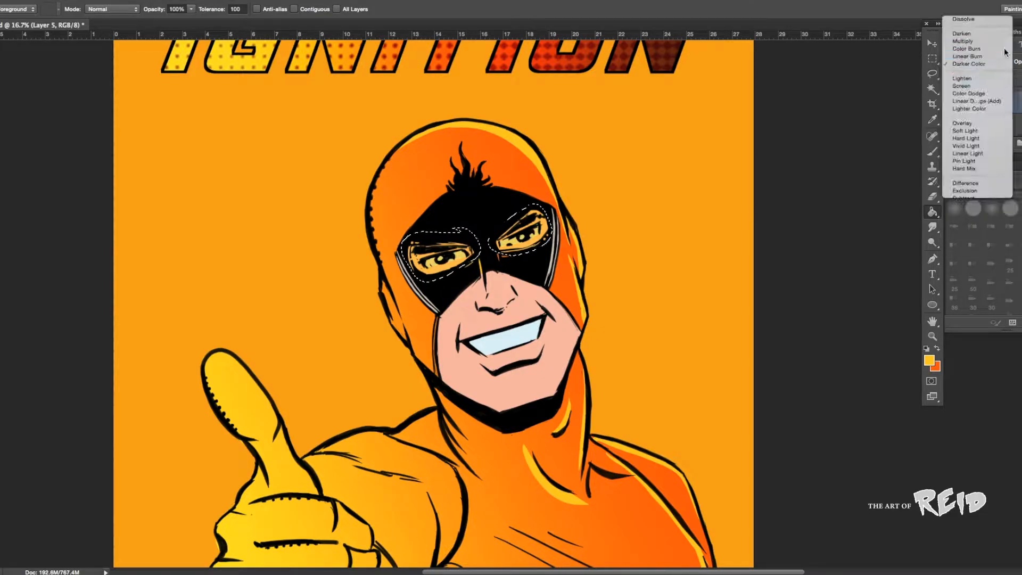
click(991, 53)
key(super+d)
- Cut highlight slivers out of the gradient on Layer 4 along the creases of the near neck and raised shoulder
key(l)
drag(446, 374, 485, 269)
mouse_move(480, 312)
mouse_down()
mouse_move(397, 333)
mouse_move(479, 305)
mouse_up()
mouse_move(461, 347)
mouse_down()
mouse_move(503, 400)
mouse_move(462, 347)
mouse_up()
drag(395, 362, 396, 362)
drag(480, 284, 494, 335)
key(ctrl+d)
key(alt+bracketleft)
drag(477, 278, 482, 231)
key(ctrl+d)
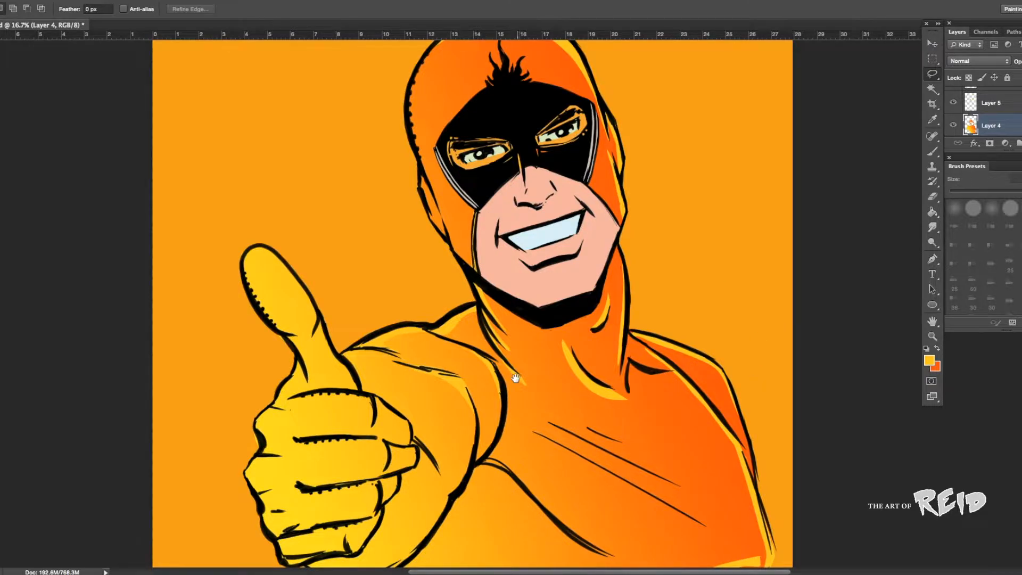
drag(515, 378, 478, 123)
drag(672, 274, 668, 271)
drag(490, 162, 495, 164)
key(alt+BackSpace)
key(m)
key(ctrl+z)
key(ctrl+d)
- Add a new empty layer directly above the gradient layer and save the document
key(ctrl+minus)
key(ctrl+minus)
key(ctrl+alt+shift+n)
key(ctrl+plus)
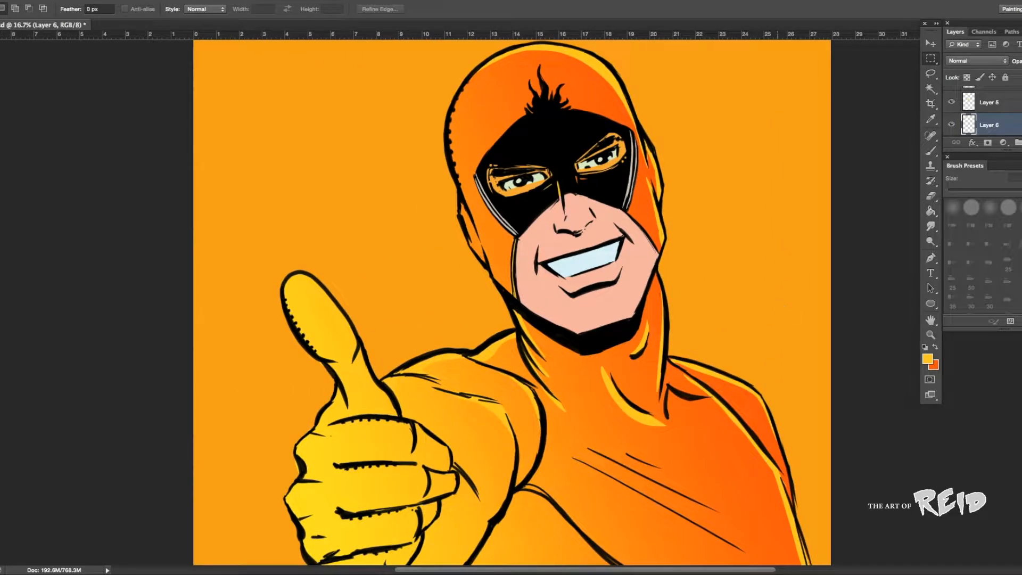
click(935, 78)
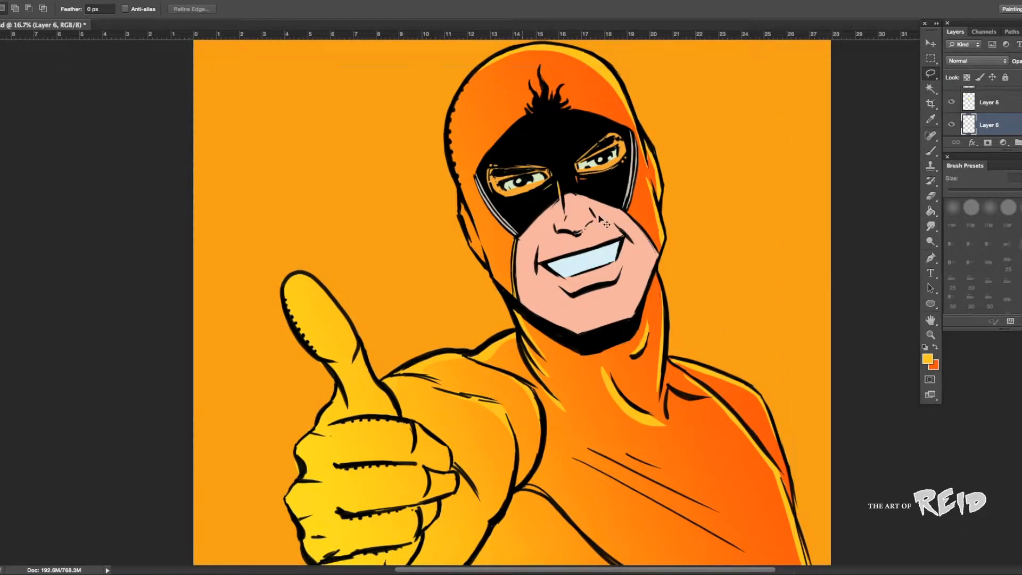
key(c)
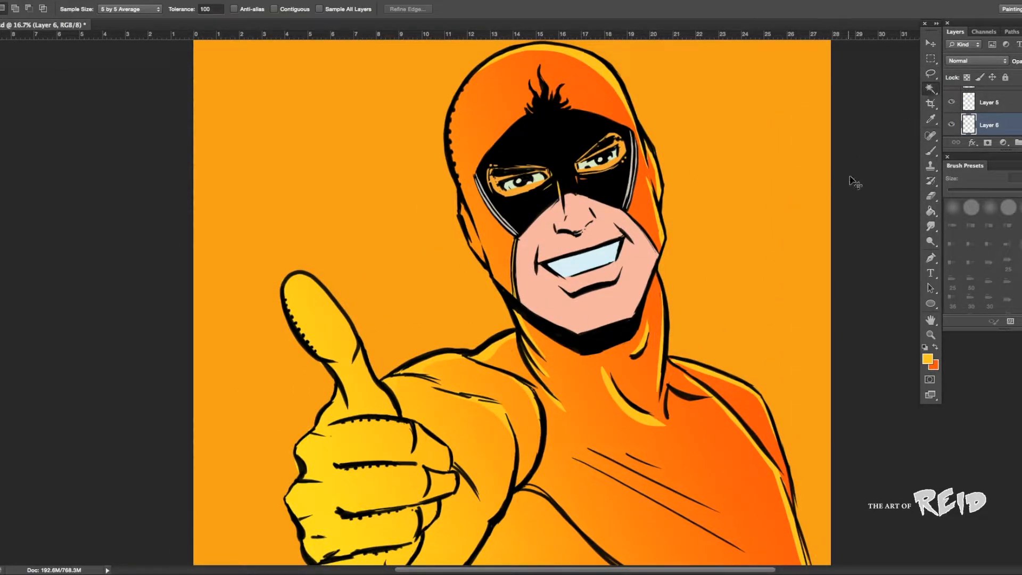
key(l)
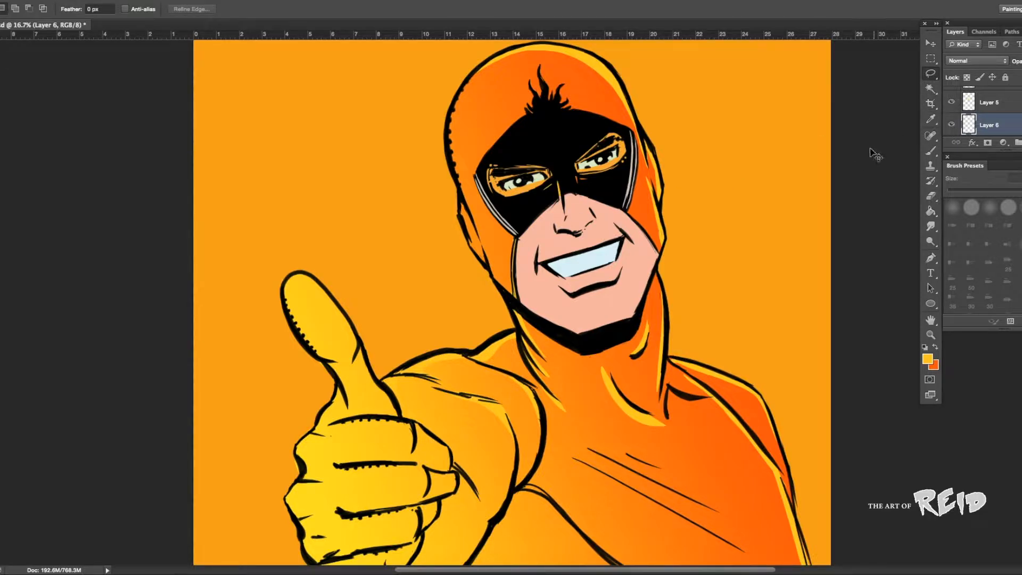
key(ctrl+s)
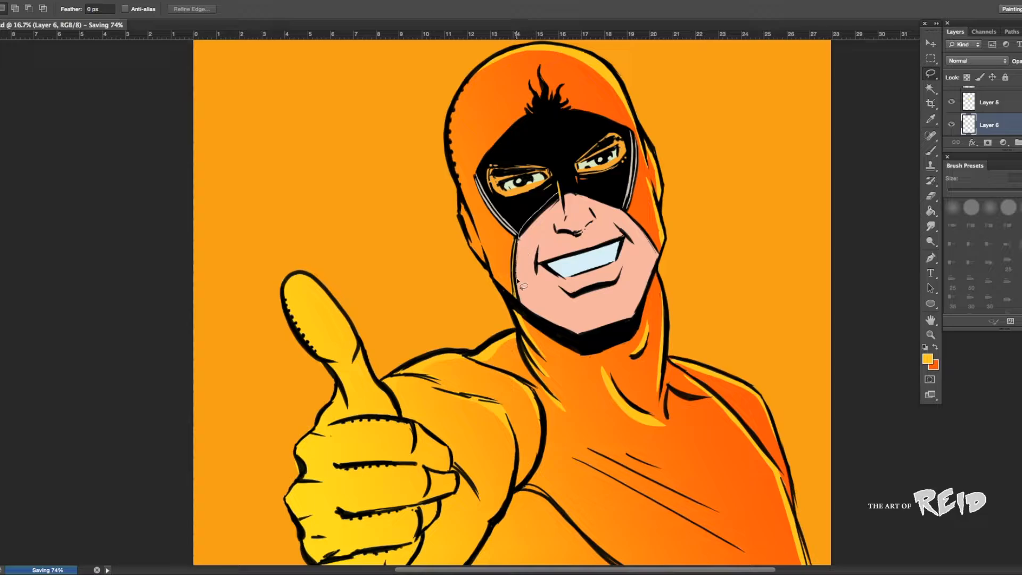
- Outline the lower face, lay a yellow-to-orange gradient over it on the new layer, and lower that layer's opacity to a light tint
mouse_move(612, 208)
mouse_down()
mouse_move(567, 191)
mouse_move(527, 242)
mouse_up()
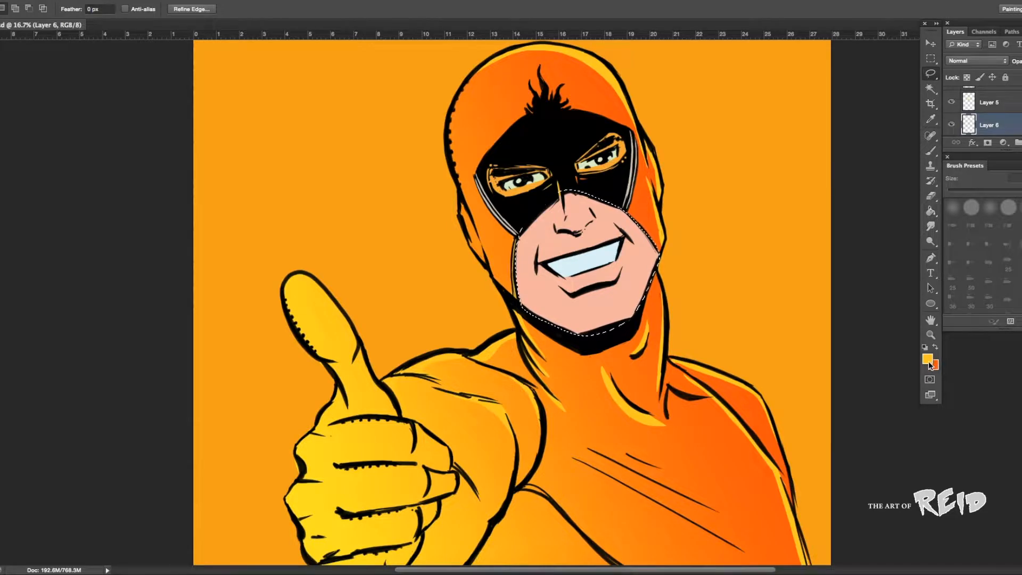
drag(930, 210, 963, 209)
drag(516, 344, 715, 129)
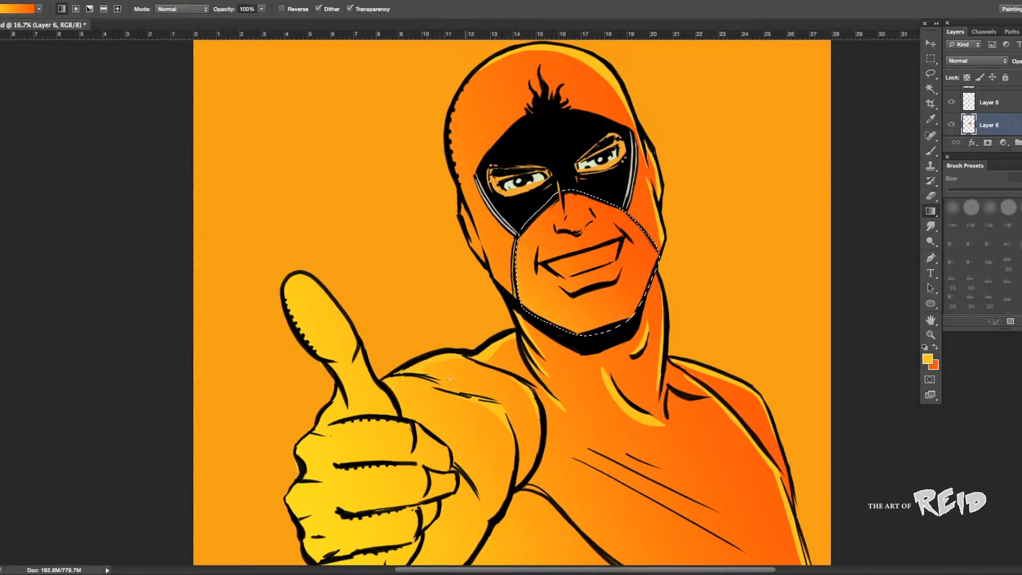
click(1021, 61)
drag(1021, 77, 1013, 78)
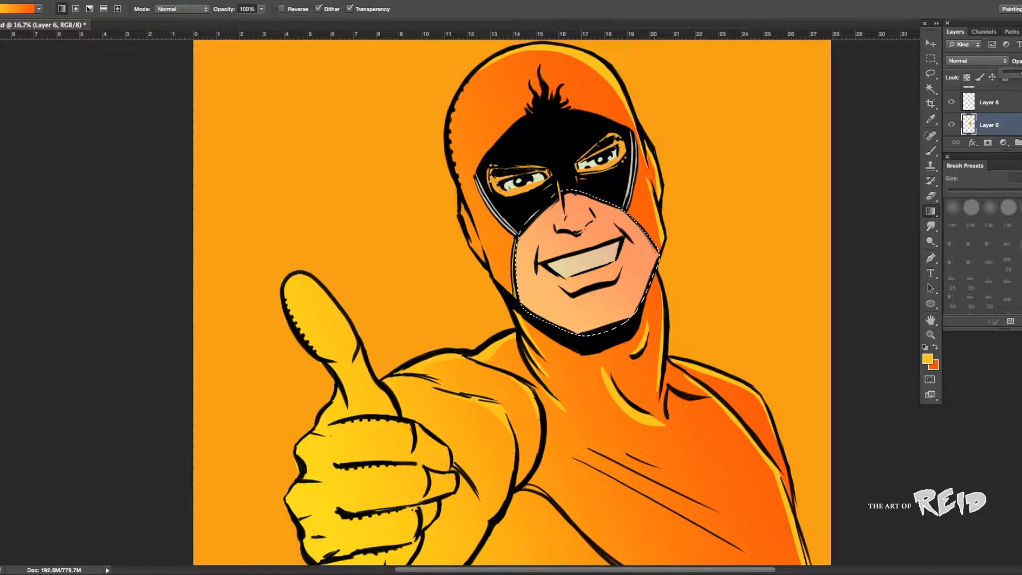
key(ctrl+d)
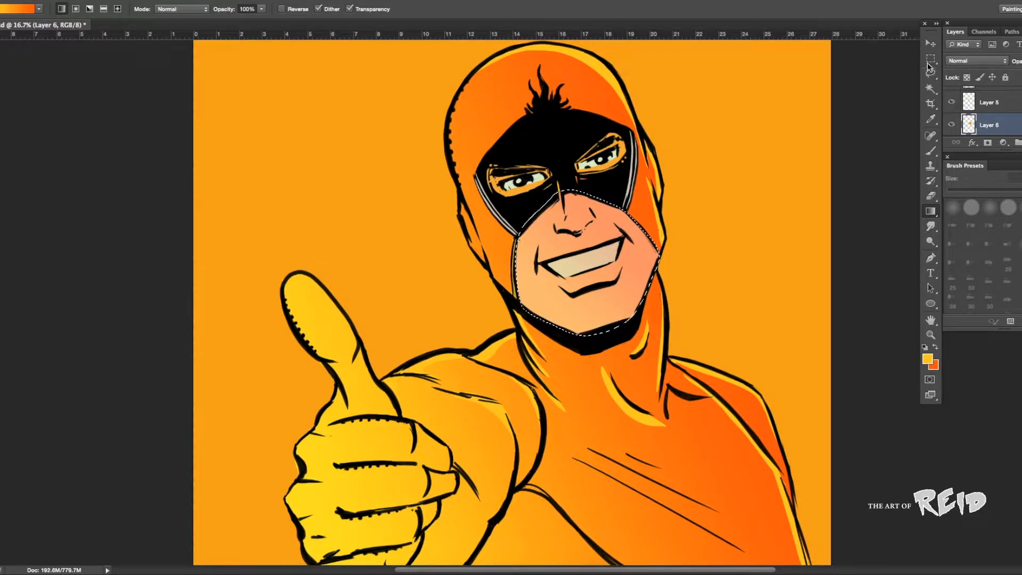
- Outline a sliver along the far edge of the jaw, delete it from Layer 4, and deselect
click(930, 59)
key(l)
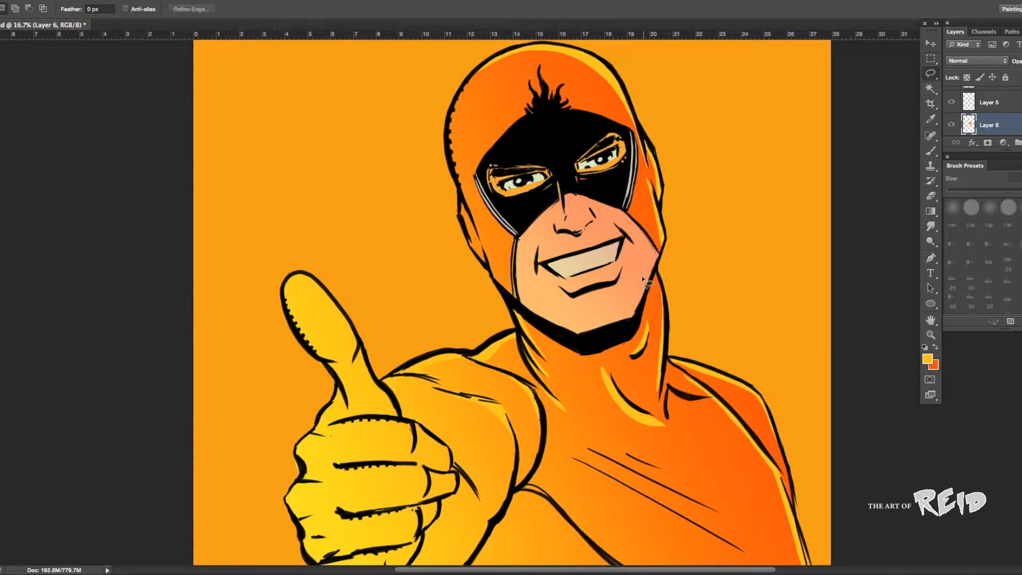
drag(655, 285, 660, 238)
click(990, 102)
scroll(985, 113, down, 3)
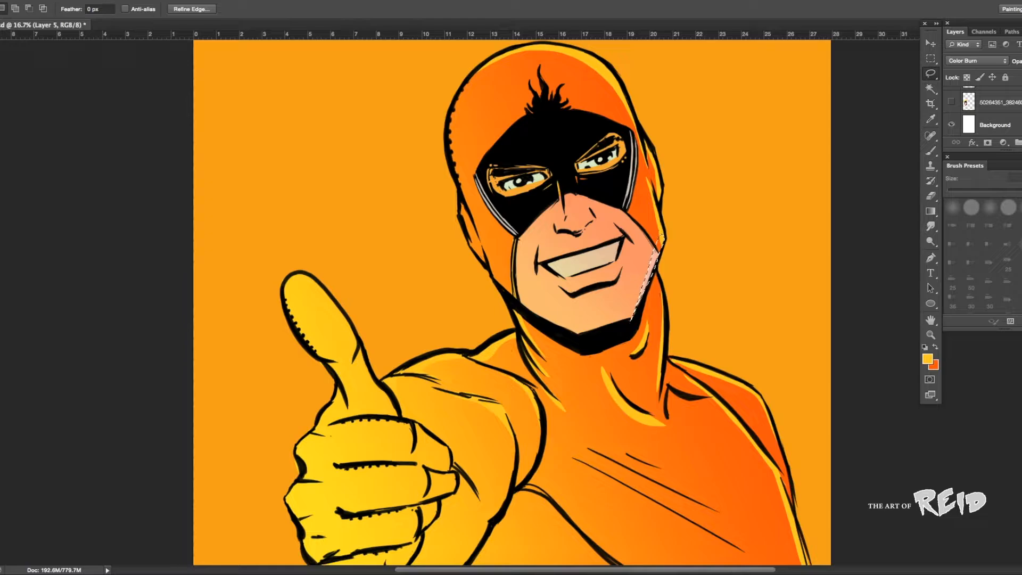
scroll(985, 113, up, 2)
click(990, 99)
key(Delete)
key(ctrl+d)
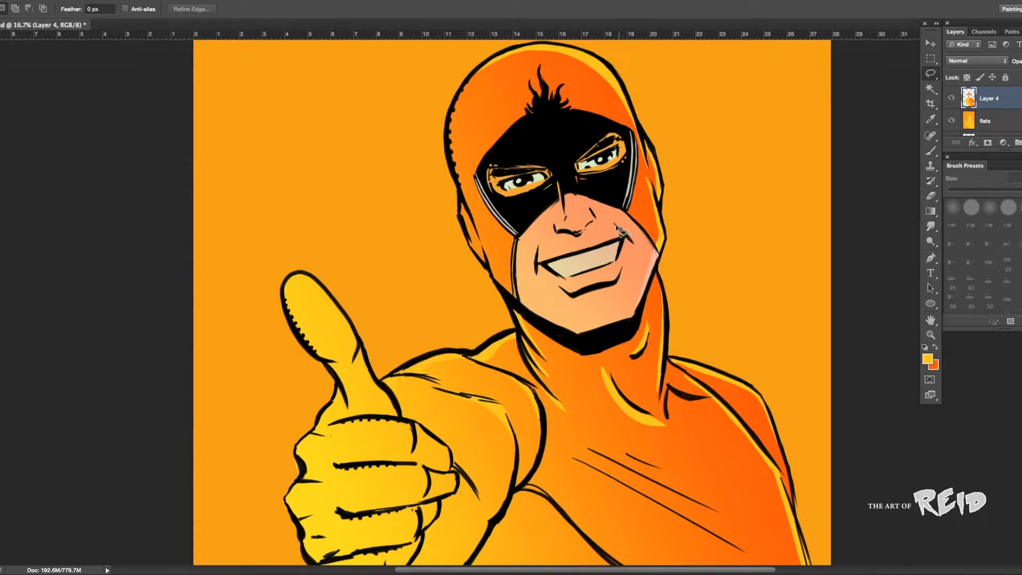
- Cut highlight slivers out of the face tint on Layer 6 along the cheek and smile lines
drag(634, 241, 609, 218)
scroll(984, 113, up, 2)
click(988, 99)
key(alt+bracketleft)
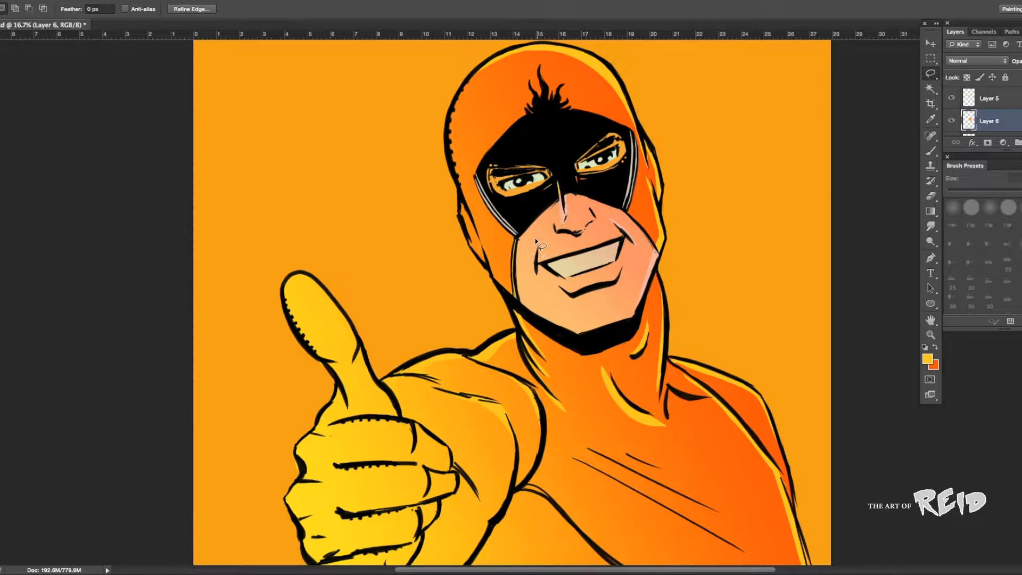
drag(539, 279, 537, 266)
key(ctrl+d)
click(931, 59)
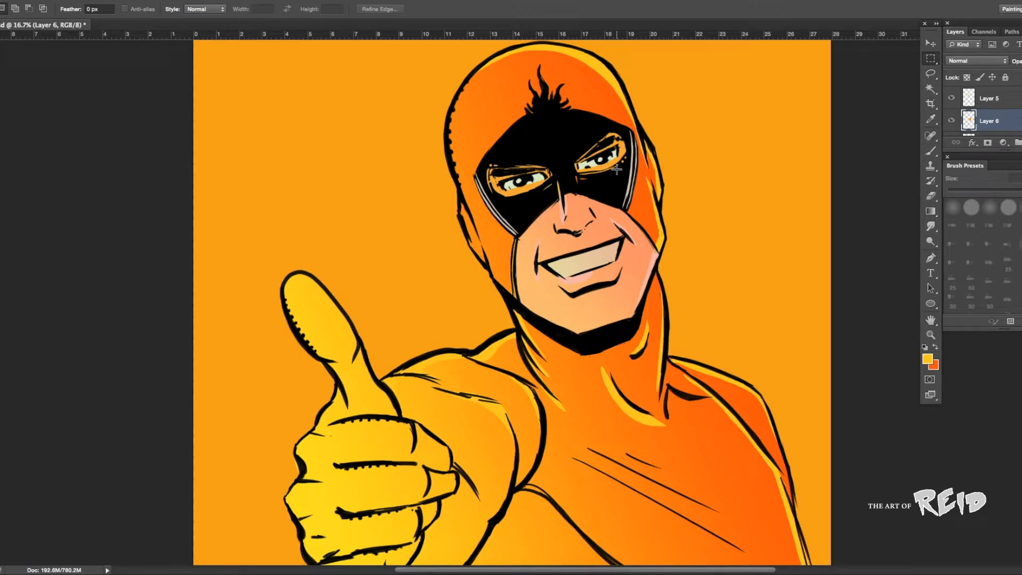
- Place the image medium_dots_1_by_screentone.jpg from the Documents folder into the artwork
click(43, 0)
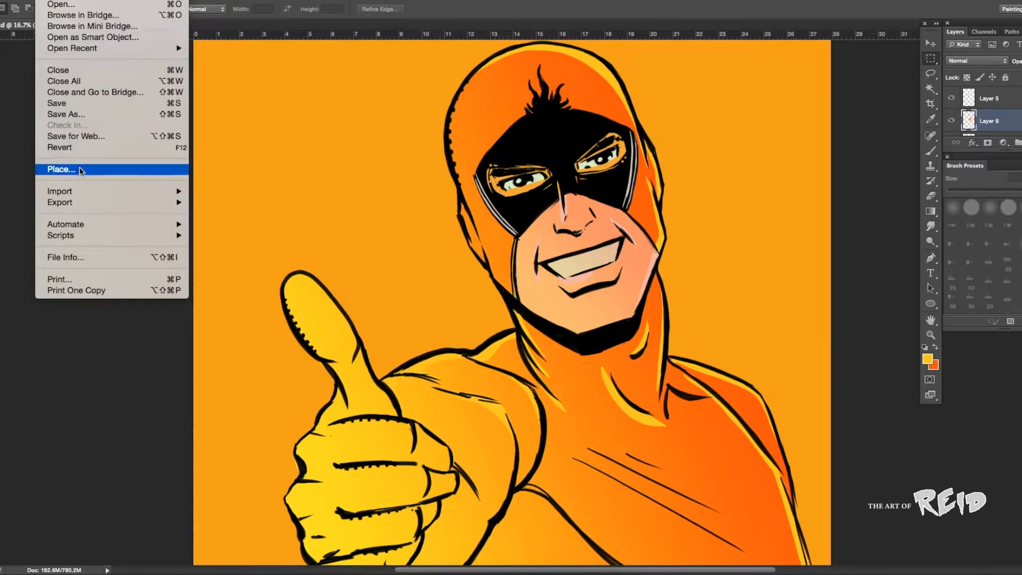
click(59, 171)
click(176, 112)
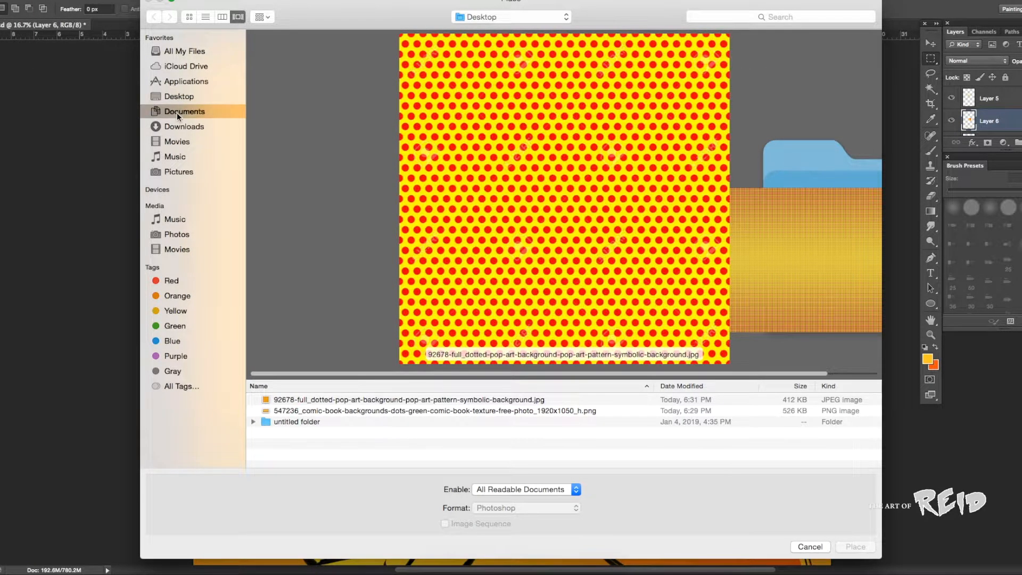
scroll(283, 433, down, 5)
scroll(283, 434, up, 2)
scroll(282, 433, down, 2)
scroll(283, 433, up, 10)
scroll(282, 433, up, 3)
scroll(282, 433, down, 5)
scroll(282, 433, up, 4)
scroll(283, 433, down, 4)
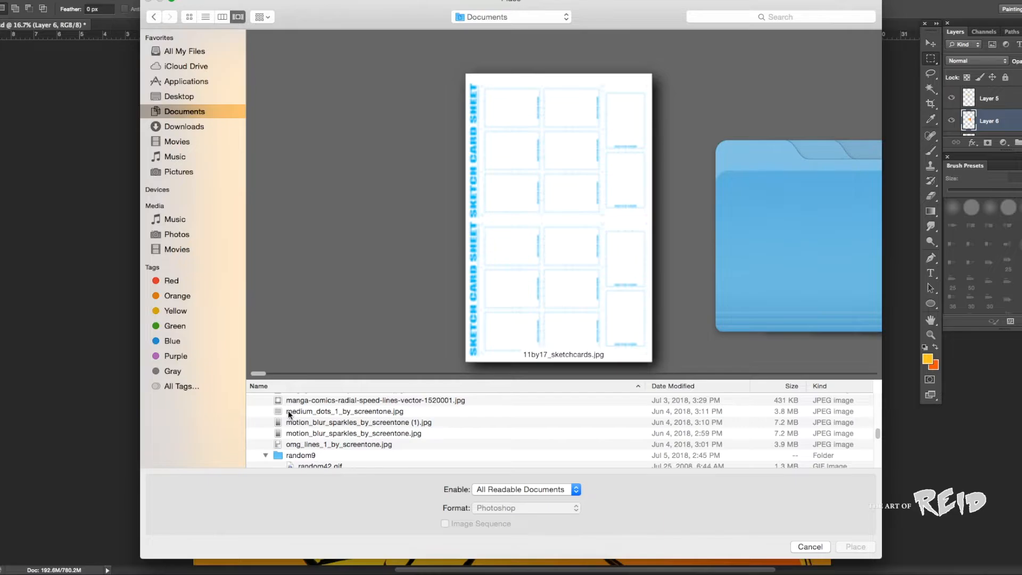
click(288, 410)
click(855, 546)
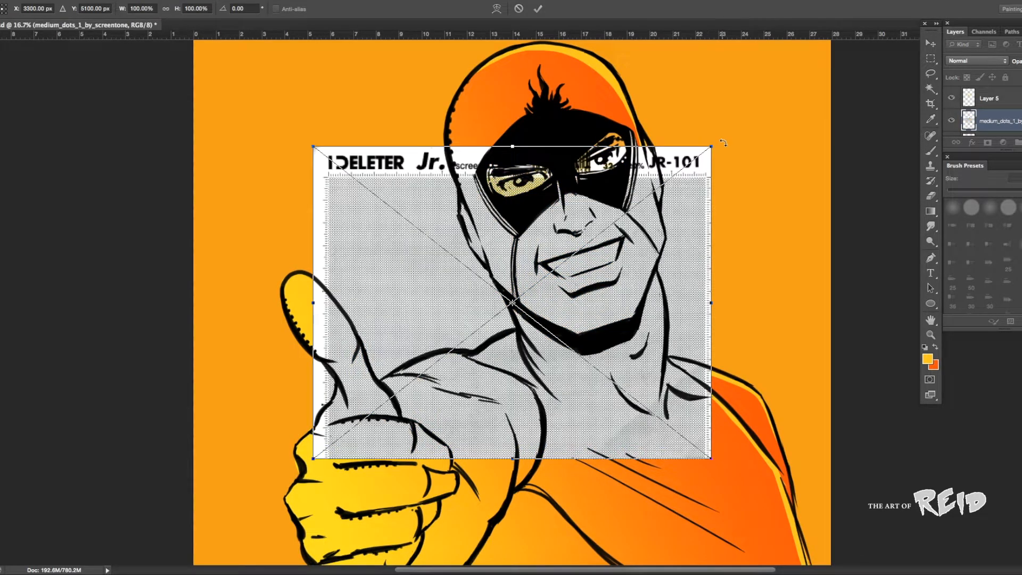
- Rotate the placed dot screen by -90°, enlarge it to cover the whole figure below the title, and commit the placement
drag(691, 112, 385, 164)
drag(626, 77, 734, 38)
key(super+minus)
key(super+minus)
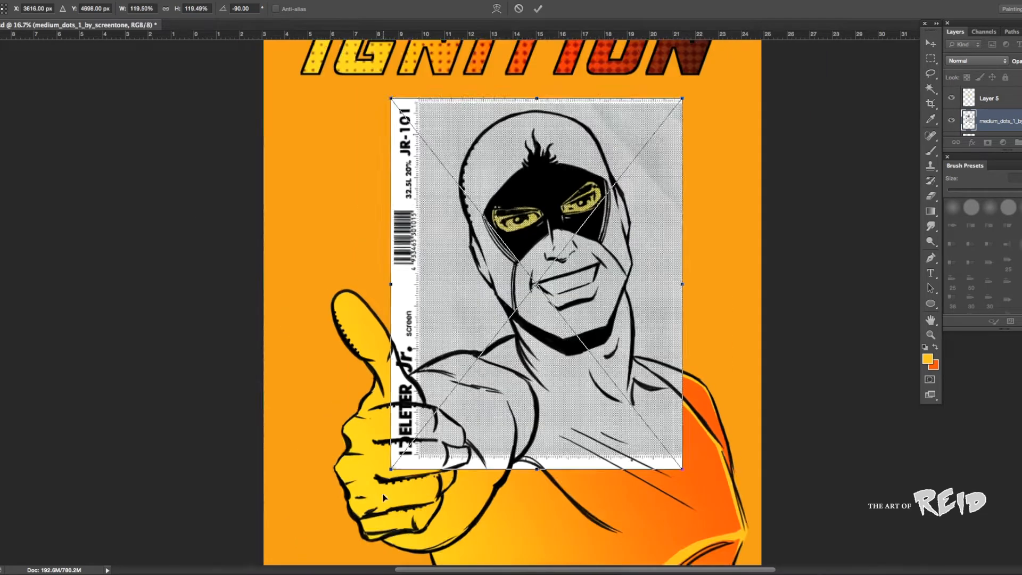
drag(435, 403, 348, 514)
drag(621, 513, 717, 539)
key(Return)
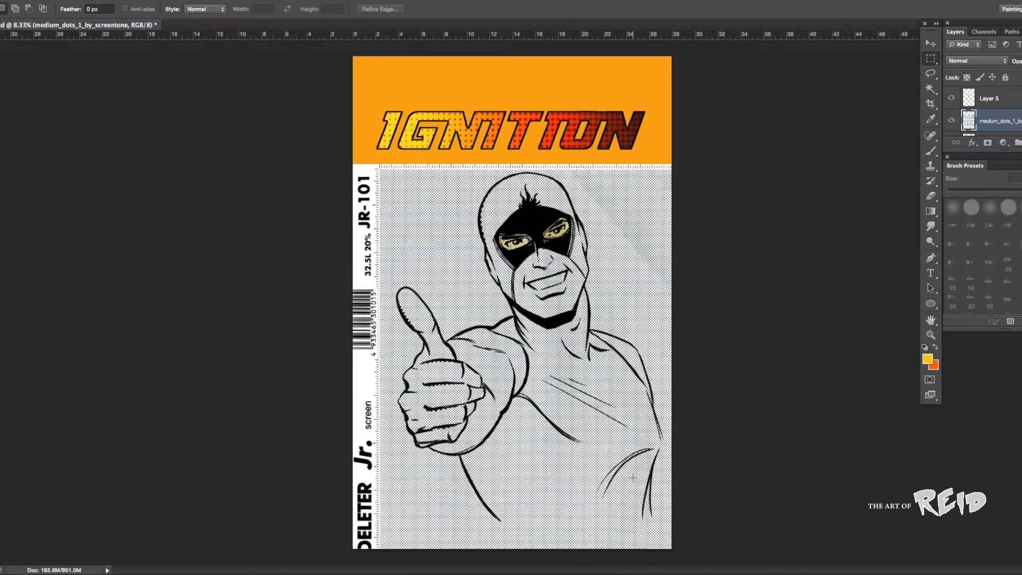
- Set the dot screen layer's blend mode to Multiply
click(990, 60)
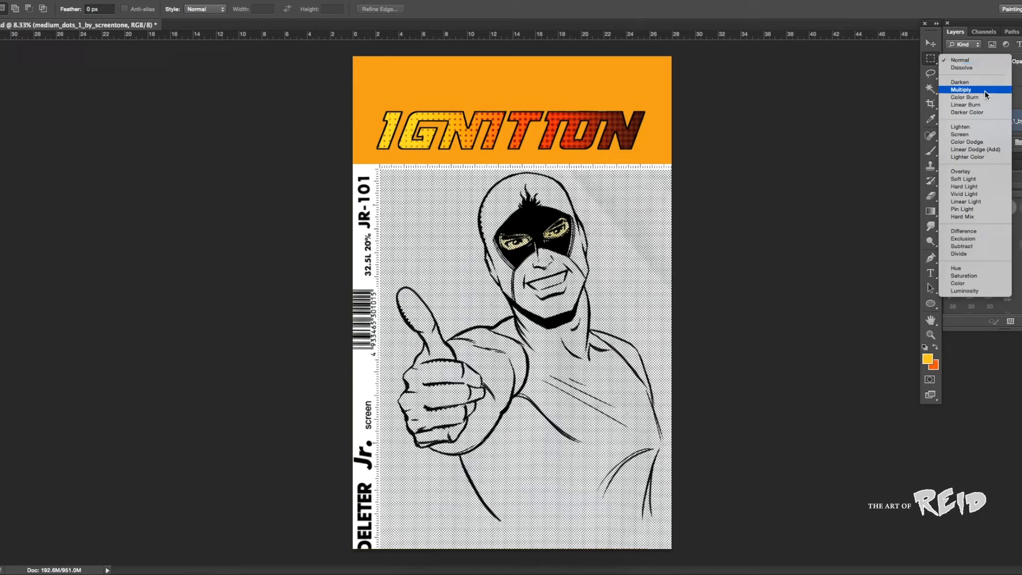
click(986, 95)
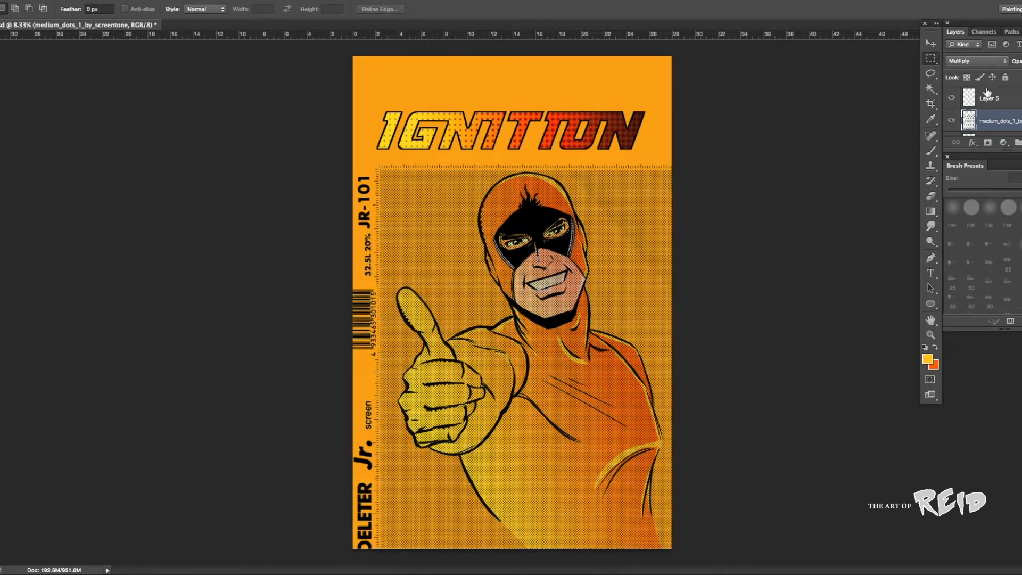
key(ctrl+plus)
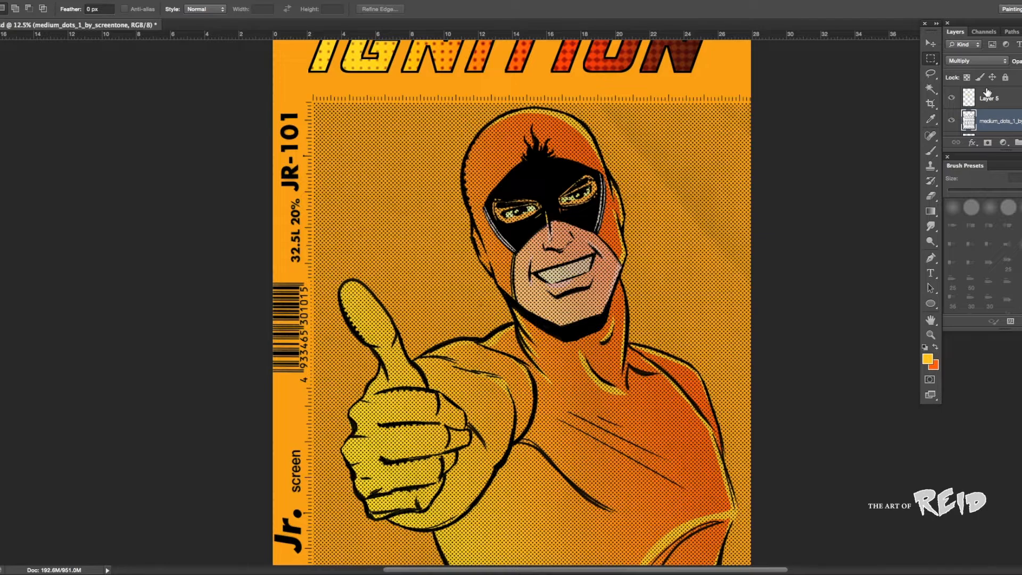
- Erase the dot screen from the background beside the far shoulder and between the head and the thumb
key(l)
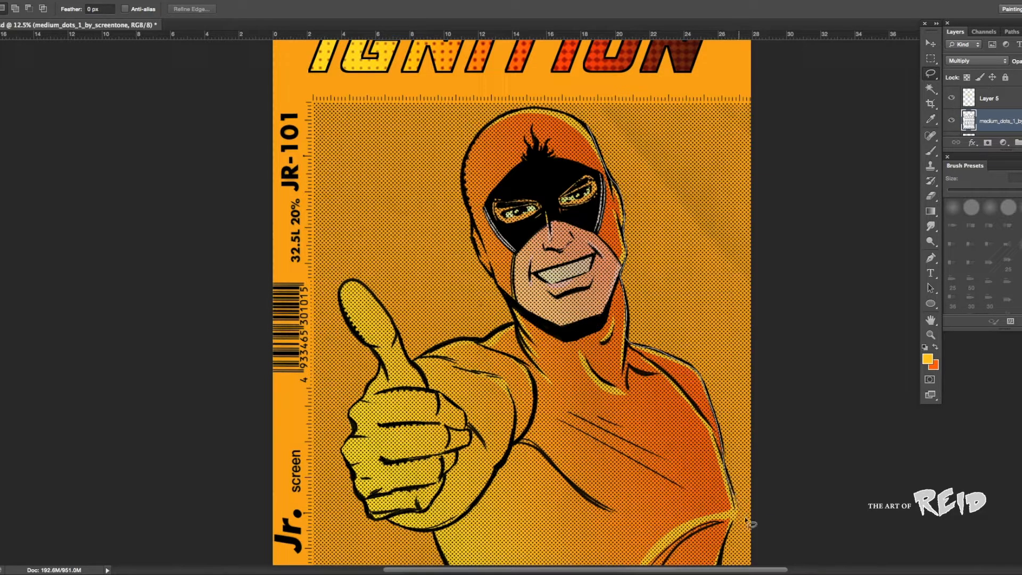
mouse_move(747, 523)
mouse_down()
mouse_move(616, 74)
mouse_move(580, 77)
mouse_up()
key(Delete)
key(ctrl+d)
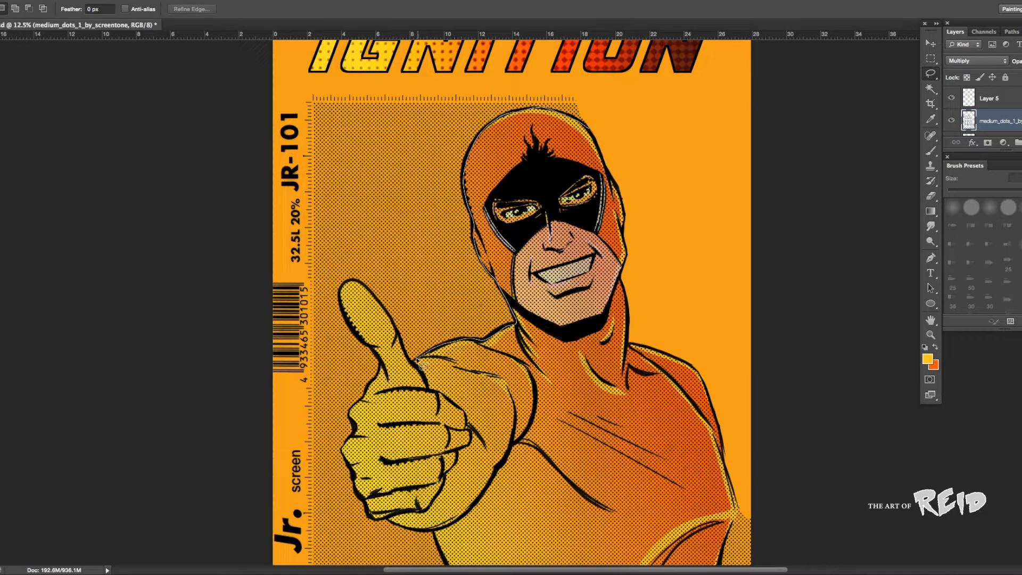
mouse_move(396, 329)
mouse_down()
mouse_move(479, 52)
mouse_move(604, 123)
mouse_up()
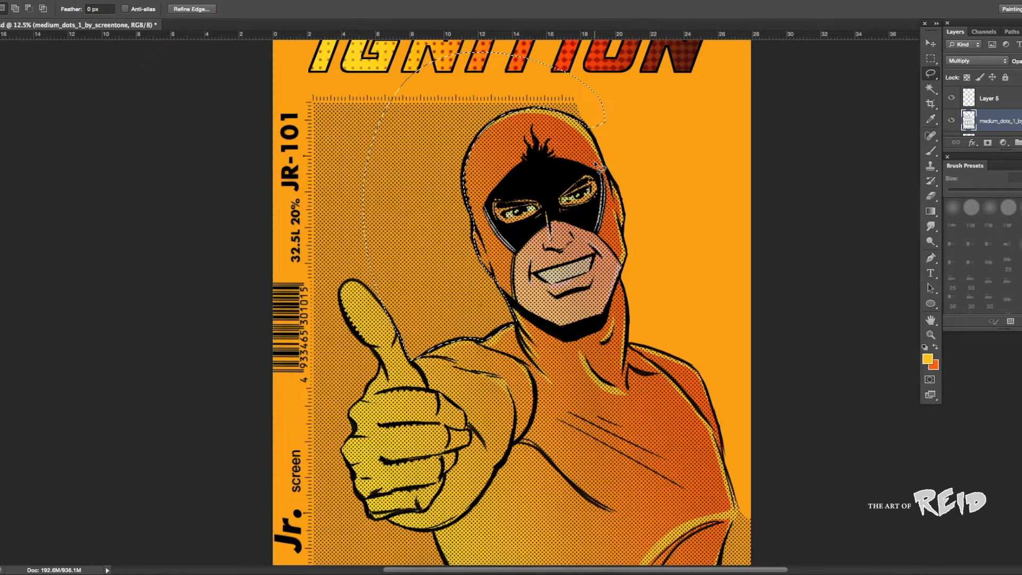
key(Delete)
key(ctrl+d)
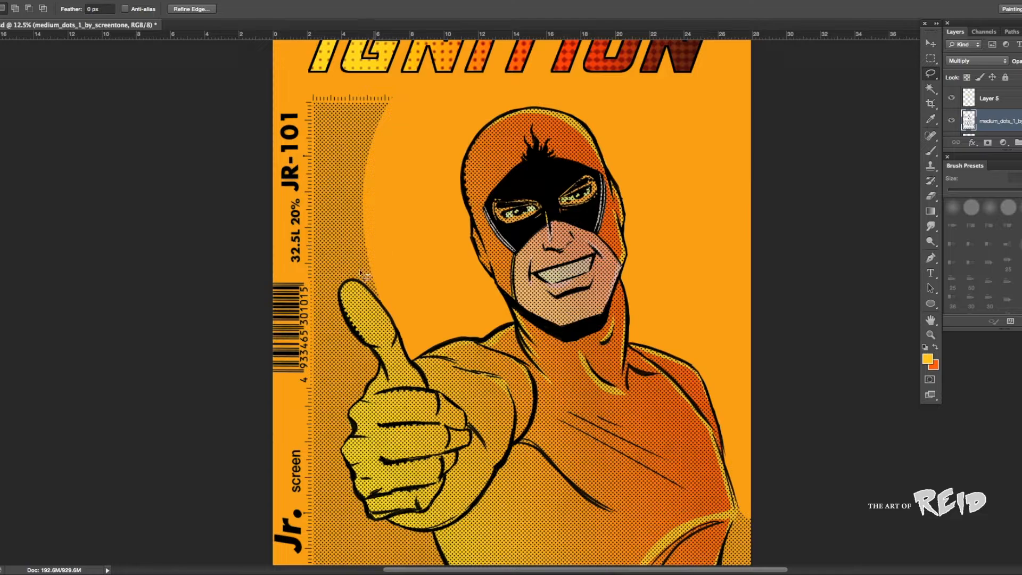
- Erase the dot screen and its printed border from the background beside the thumb and fist
drag(348, 285, 360, 291)
key(ctrl+d)
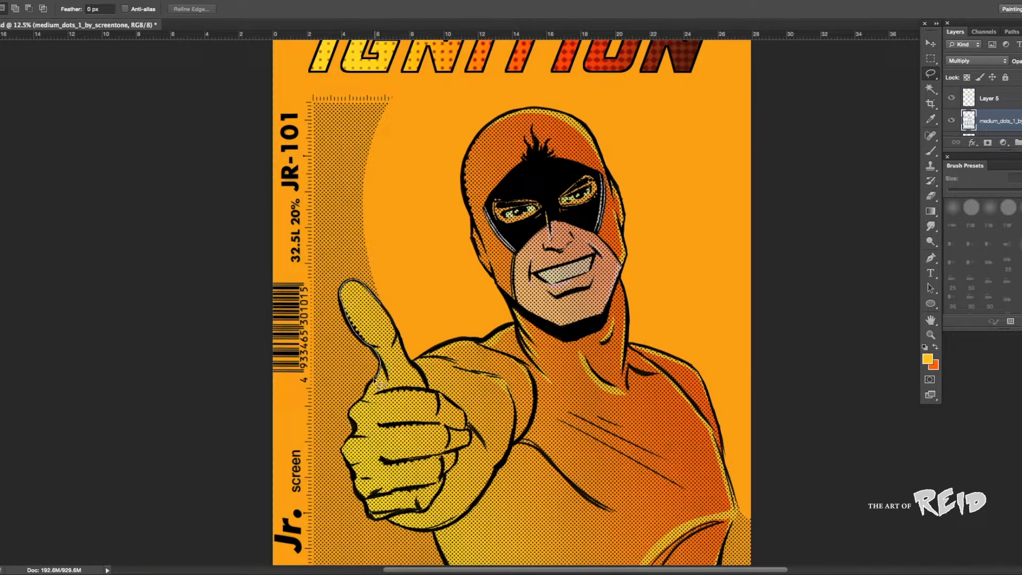
drag(355, 412, 269, 408)
key(Delete)
key(ctrl+d)
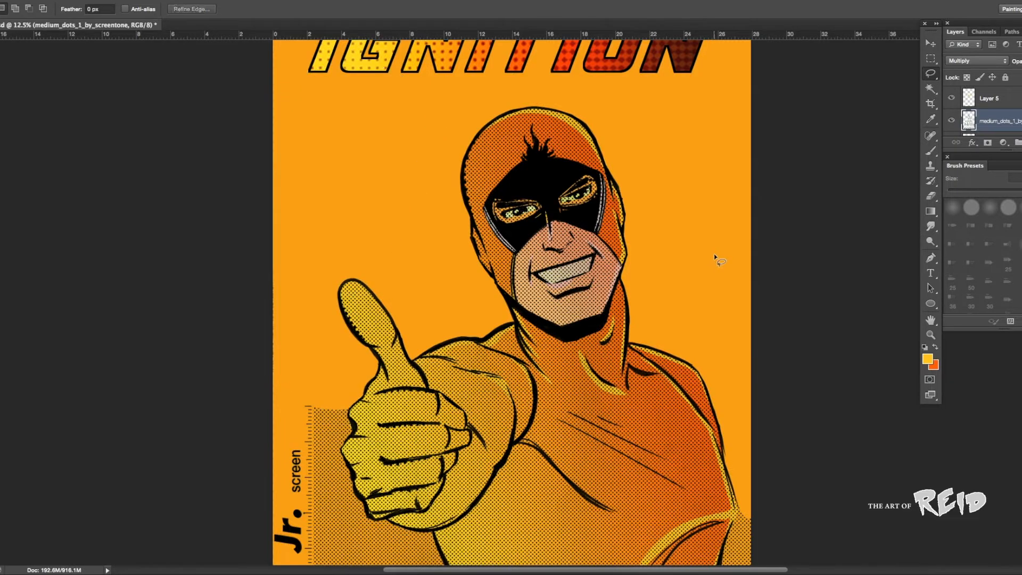
drag(425, 248, 430, 213)
mouse_move(360, 313)
mouse_down()
mouse_move(364, 367)
mouse_move(342, 475)
mouse_move(277, 468)
mouse_up()
key(Delete)
key(ctrl+d)
- Erase the dot screen from the background strip beside the far side of the lower torso
mouse_move(733, 480)
mouse_down()
mouse_move(753, 568)
mouse_move(775, 394)
mouse_move(766, 397)
mouse_up()
scroll(812, 406, down, 5)
key(ctrl+z)
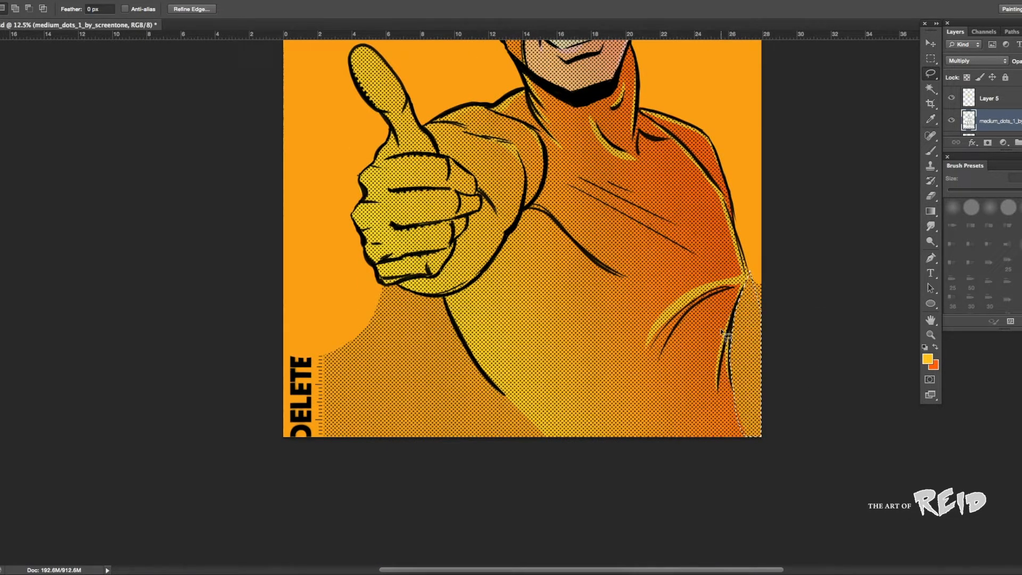
key(Delete)
key(ctrl+d)
drag(762, 265, 771, 331)
key(ctrl+d)
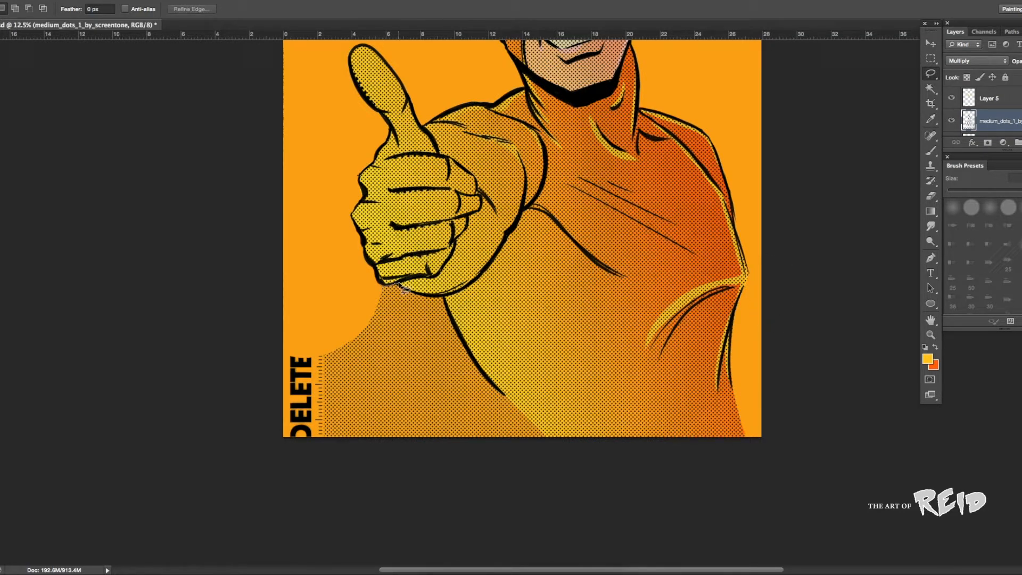
- Erase the remaining dots and printed label from the background below the fist and beside the near torso
drag(452, 318, 504, 395)
drag(509, 482, 406, 327)
key(Delete)
key(ctrl+d)
- Lower the opacity of the dot screen layer so the halftone is softer, and save the document
mouse_move(821, 213)
mouse_down()
mouse_move(794, 396)
mouse_move(810, 312)
mouse_move(800, 350)
mouse_move(821, 374)
mouse_up()
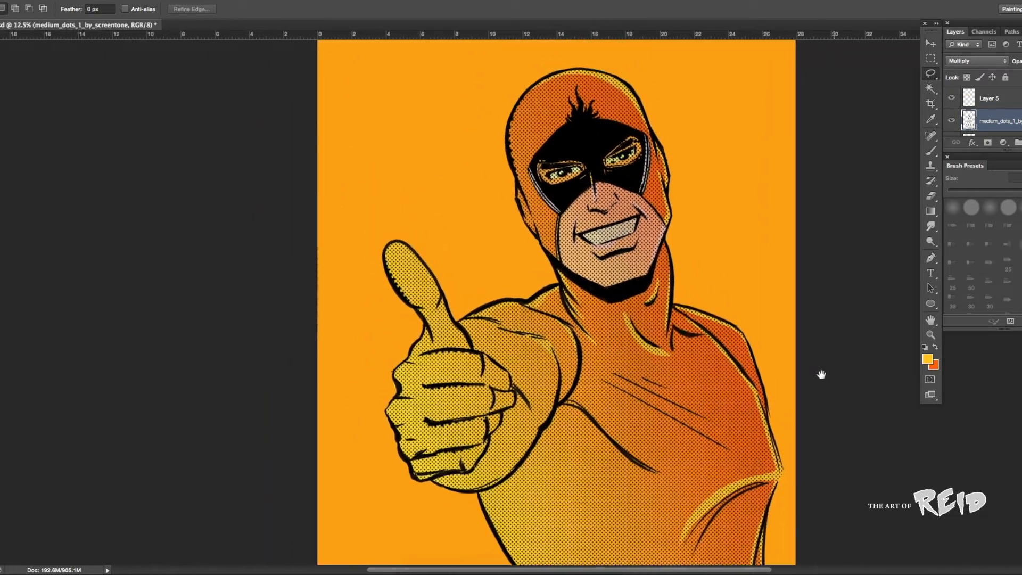
mouse_move(834, 279)
mouse_down()
mouse_move(836, 311)
mouse_move(822, 256)
mouse_up()
click(1020, 61)
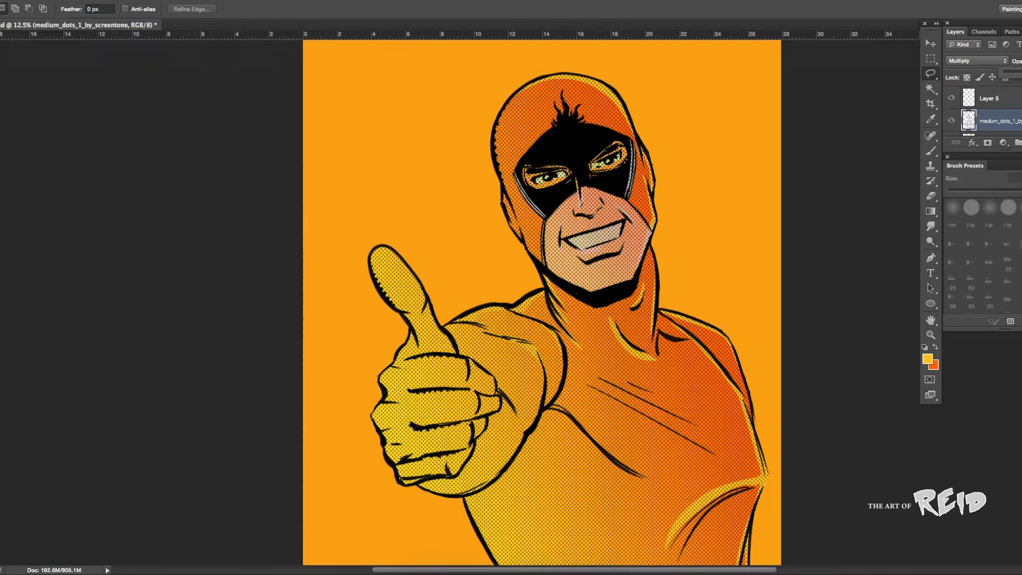
mouse_move(643, 234)
mouse_down()
mouse_move(652, 277)
mouse_move(680, 184)
mouse_move(674, 279)
mouse_move(695, 315)
mouse_move(665, 447)
mouse_move(607, 217)
mouse_move(598, 287)
mouse_up()
key(ctrl+minus)
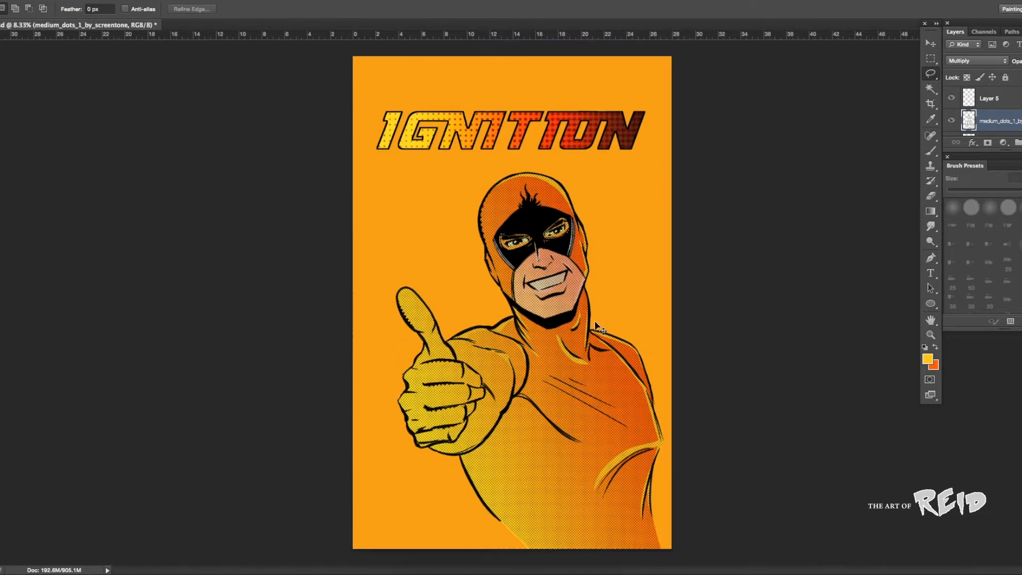
key(ctrl+s)
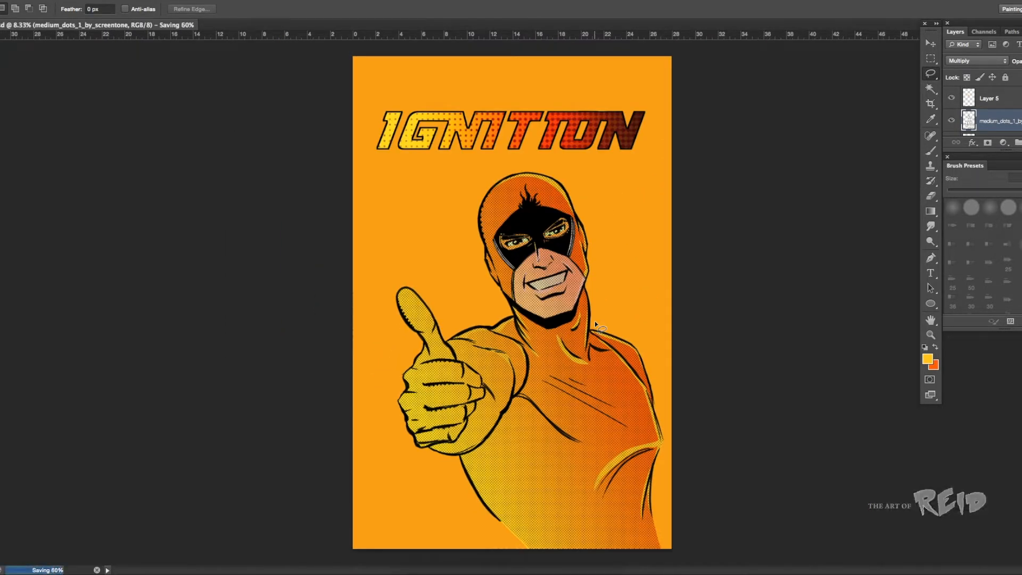